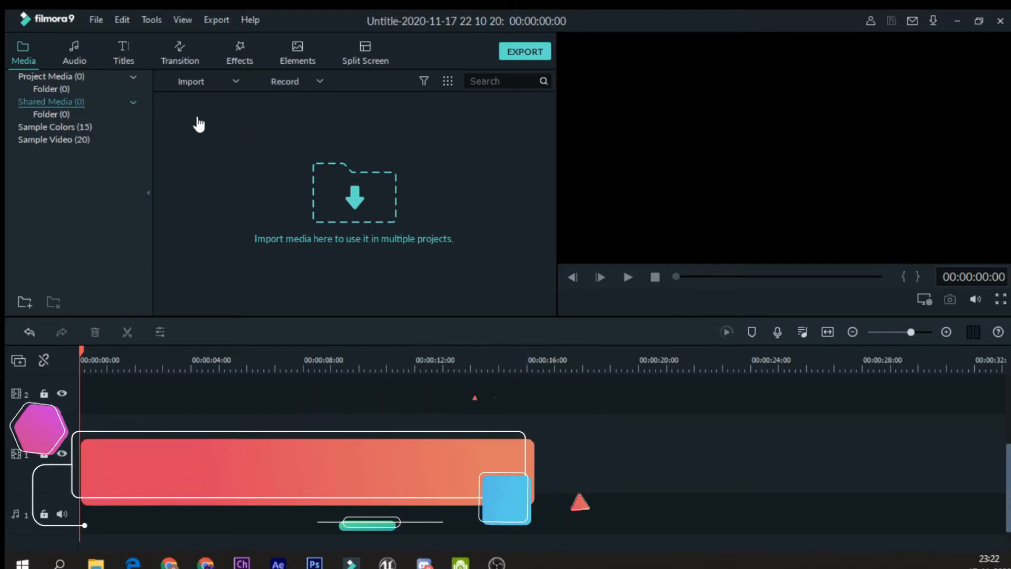
Examine the media import and recording options, then the project media and shared media folders
{"action": "left_click", "coordinate": [237, 84]}
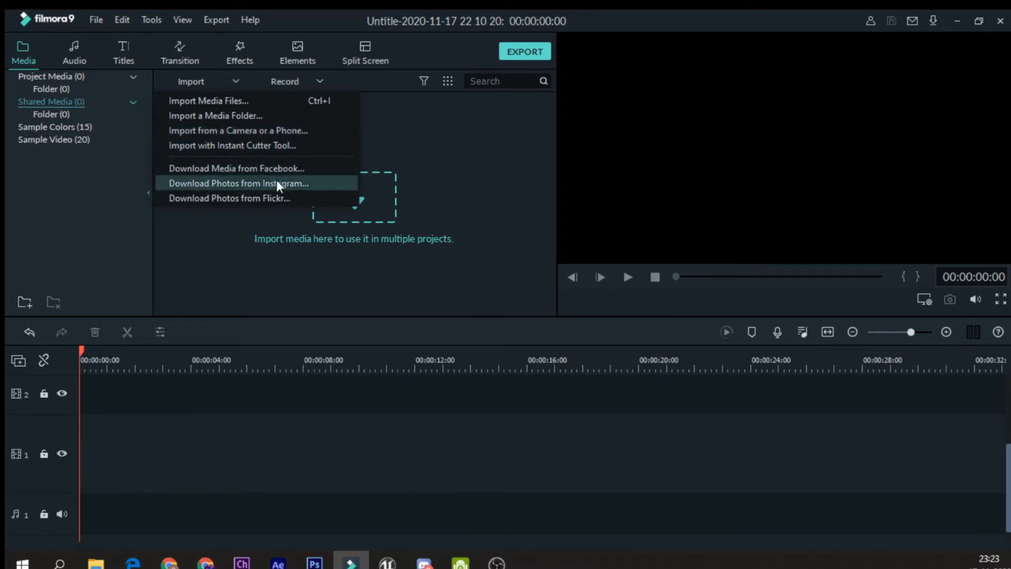
{"action": "left_click", "coordinate": [150, 277]}
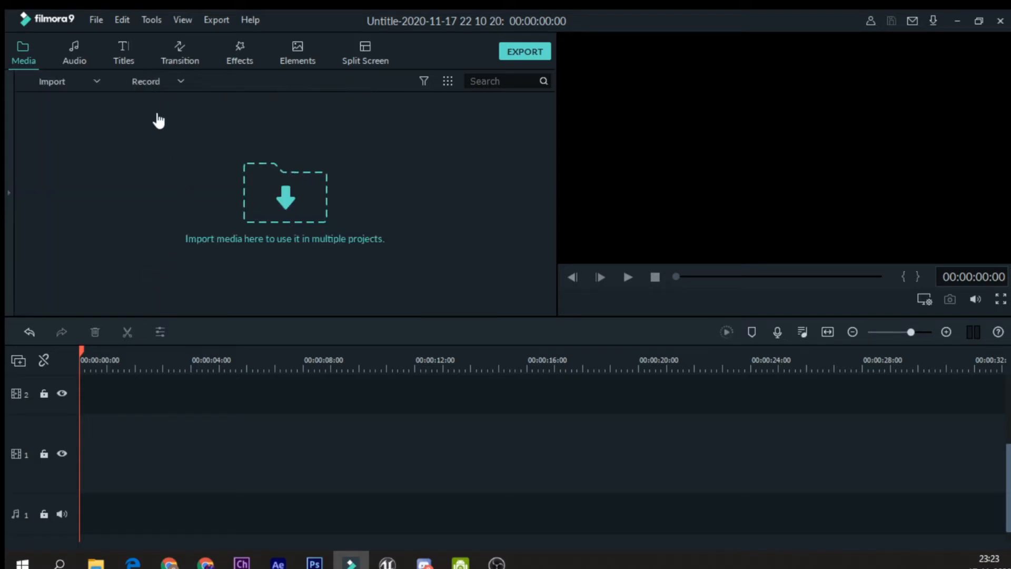
{"action": "left_click", "coordinate": [8, 203]}
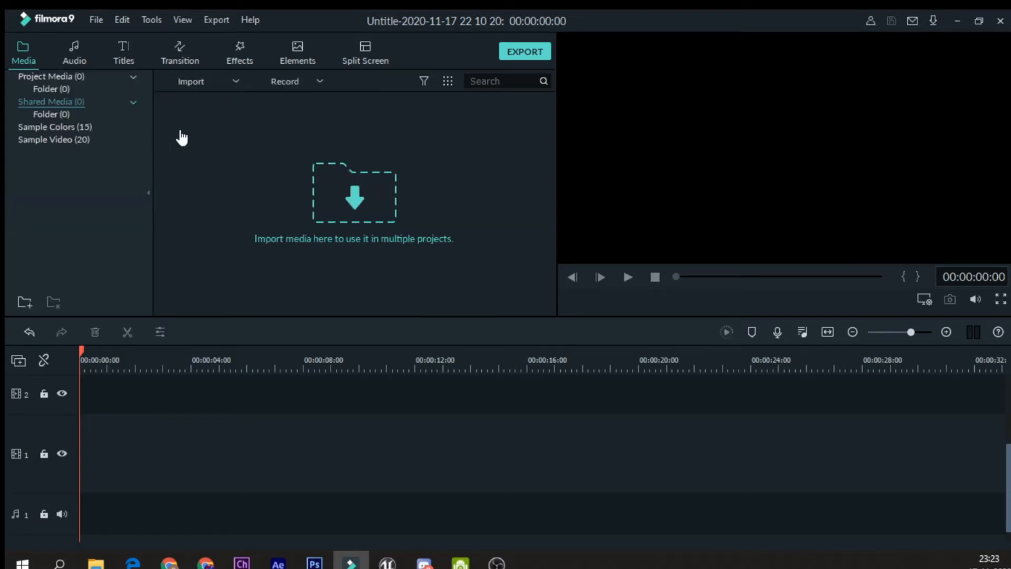
{"action": "left_click", "coordinate": [296, 85]}
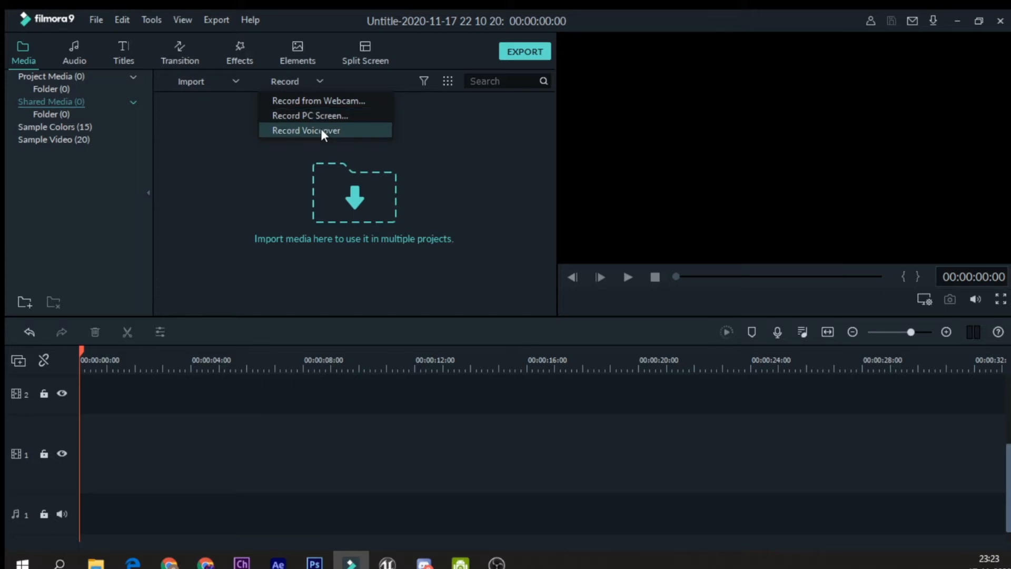
{"action": "left_click", "coordinate": [62, 77]}
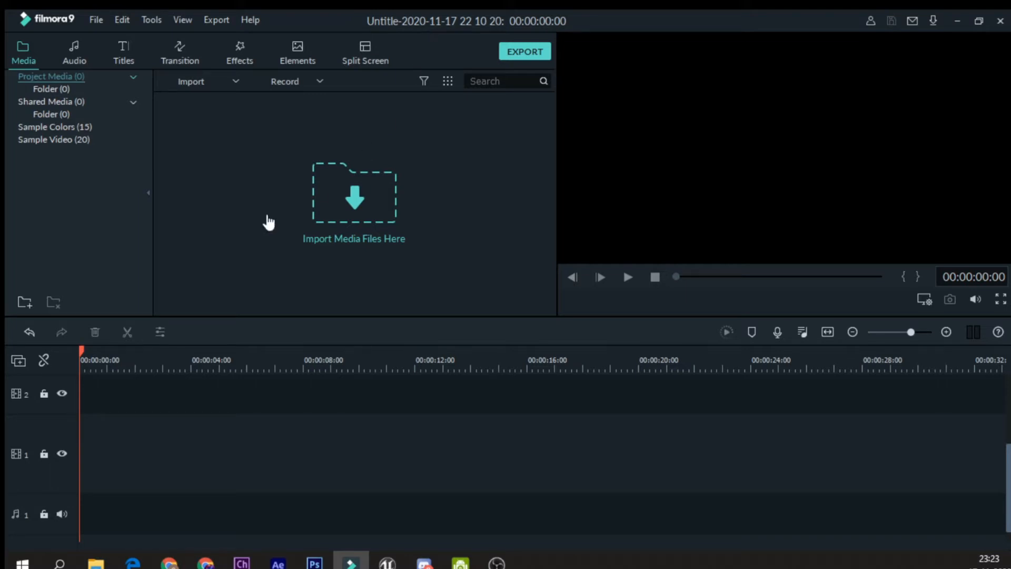
{"action": "left_click", "coordinate": [52, 113]}
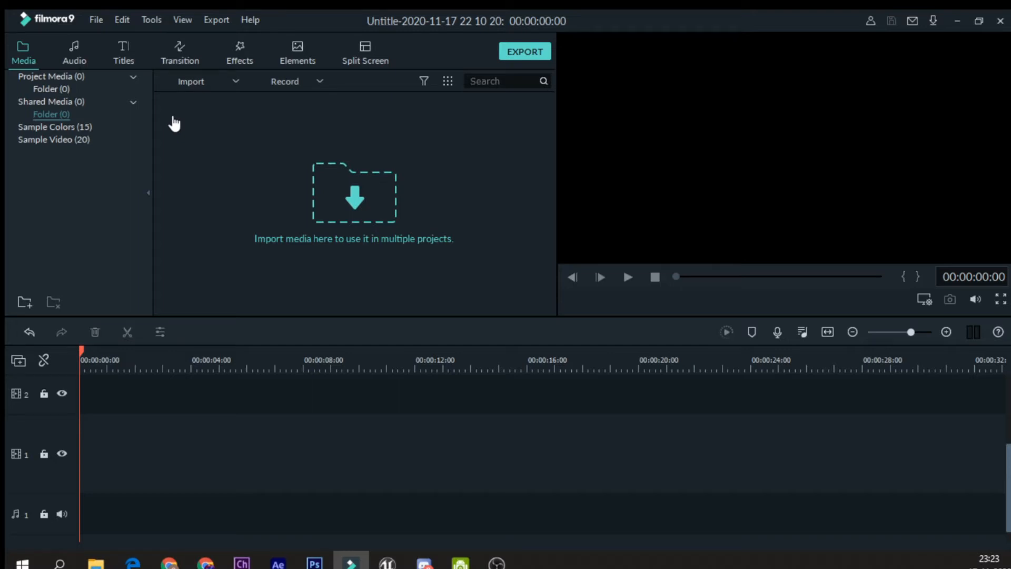
Place the Black sample color on video track 1 and delete it again
{"action": "left_click", "coordinate": [64, 126]}
{"action": "left_click_drag", "start_coordinate": [237, 154], "coordinate": [147, 452]}
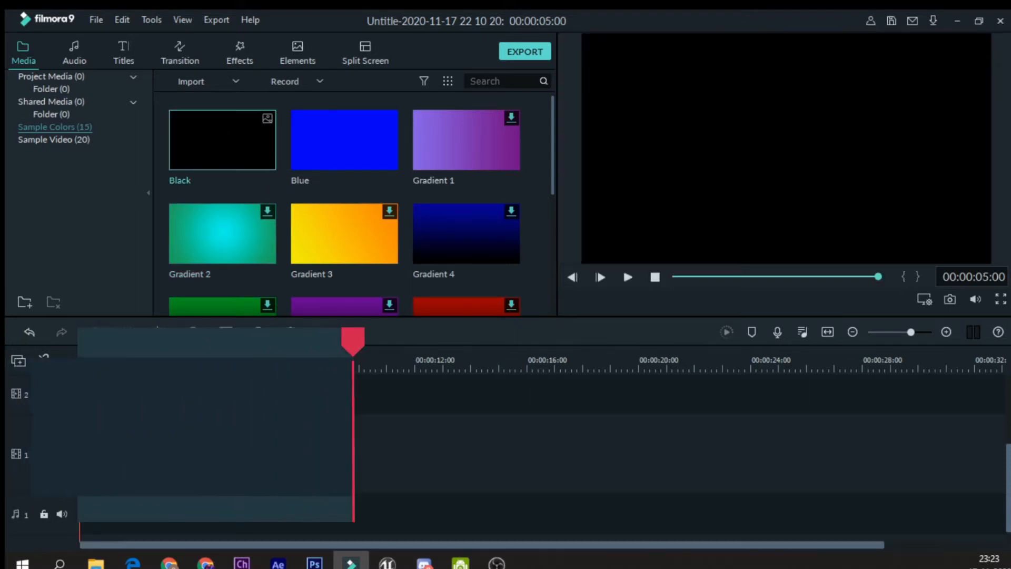
{"action": "key", "text": "Delete"}
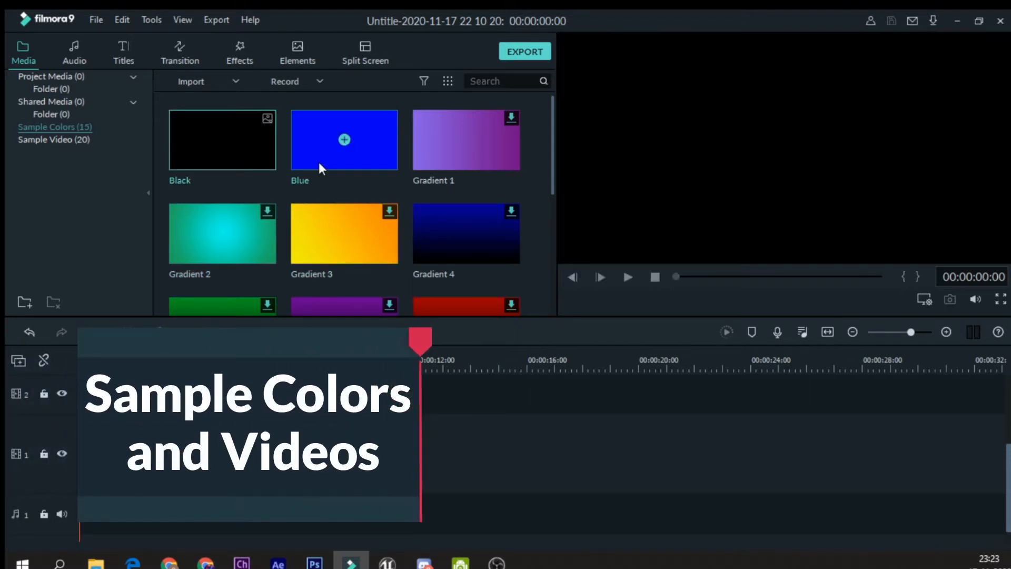
Place the Blue sample color on video track 1 with the Travel 01 sample video directly behind it, and preview both
{"action": "left_click_drag", "start_coordinate": [319, 162], "coordinate": [158, 453]}
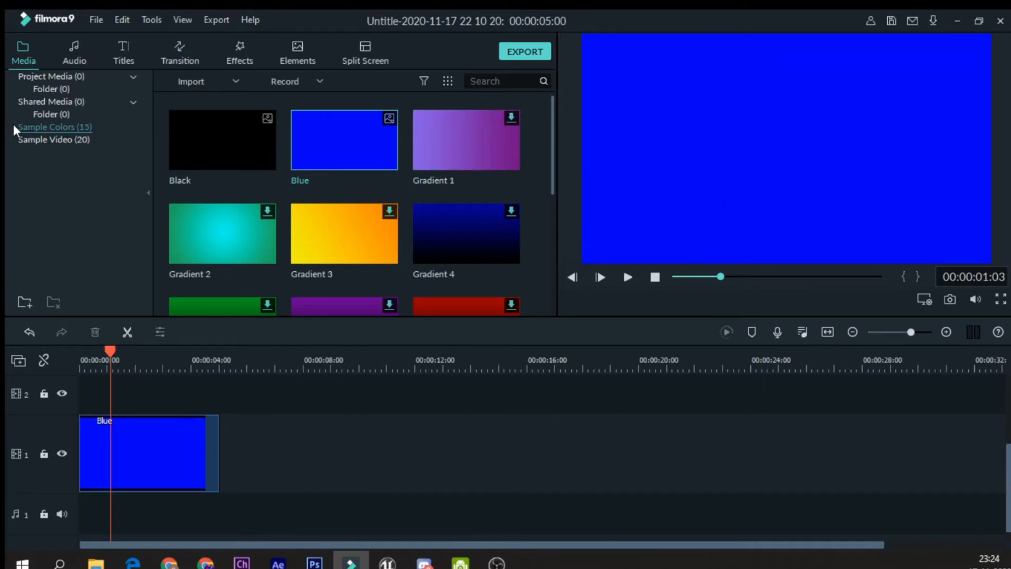
{"action": "left_click", "coordinate": [48, 142]}
{"action": "left_click_drag", "start_coordinate": [231, 152], "coordinate": [228, 447]}
{"action": "left_click", "coordinate": [232, 368]}
{"action": "key", "text": "space"}
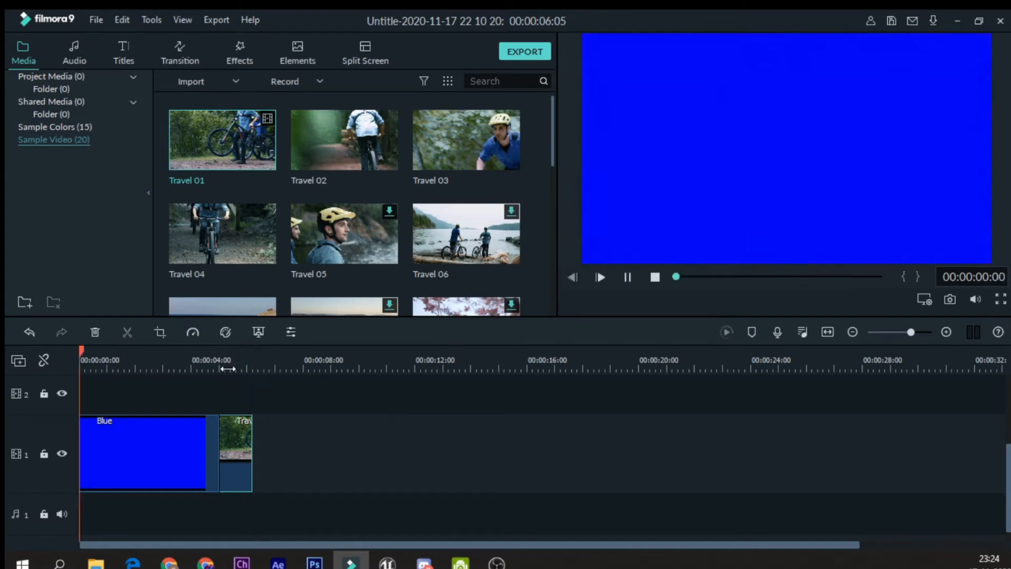
{"action": "left_click", "coordinate": [228, 367]}
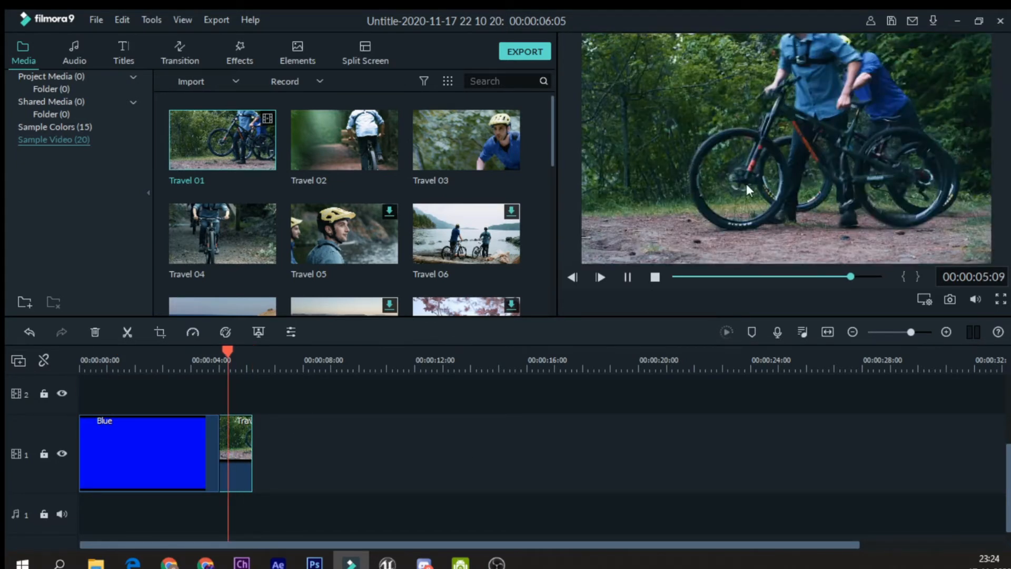
Delete the Blue and Travel 01 clips from video track 1
{"action": "left_click_drag", "start_coordinate": [544, 420], "coordinate": [155, 459]}
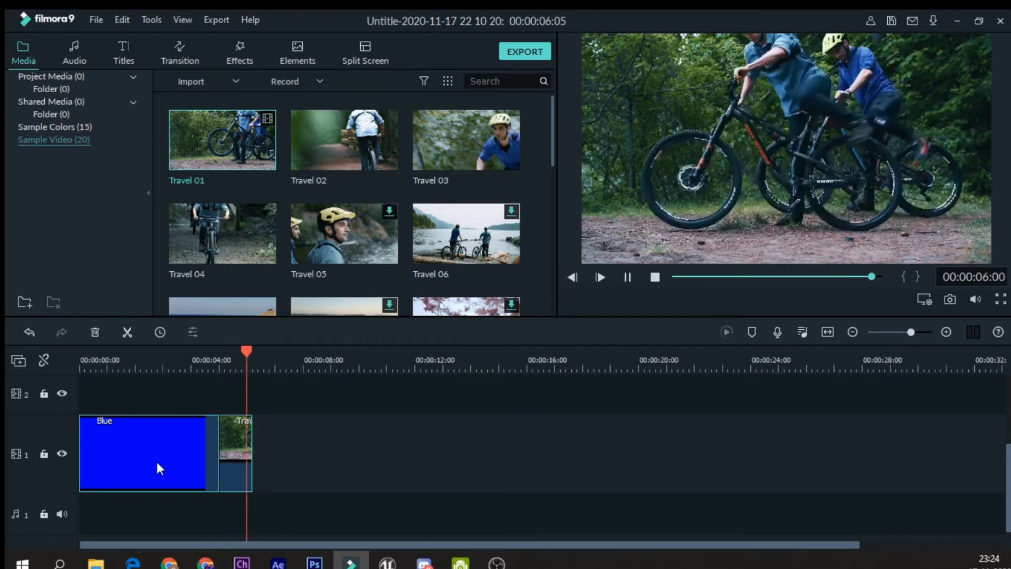
{"action": "key", "text": "Delete"}
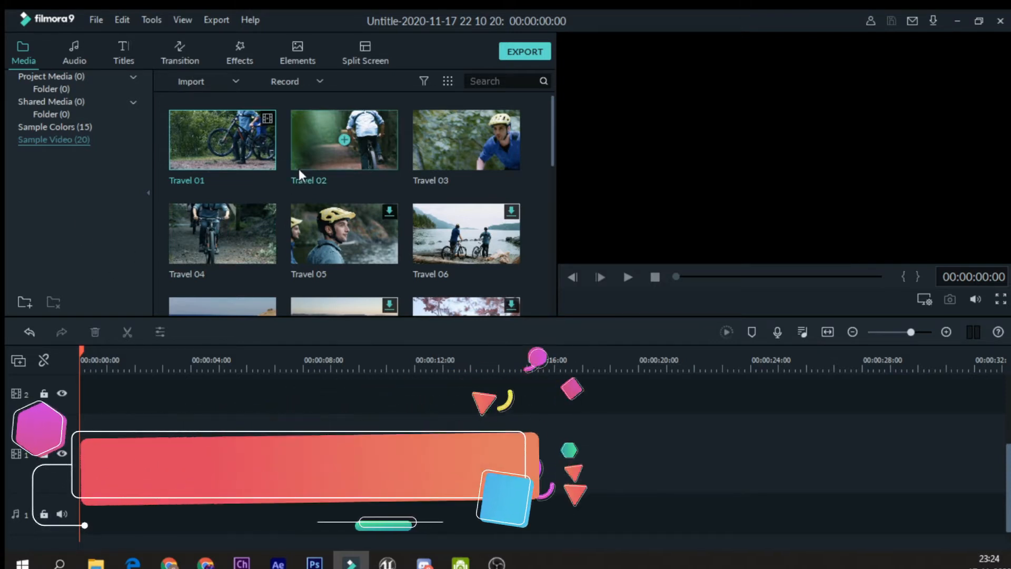
Look through the full collection of sample videos, from the travel clips to the countdowns
{"action": "scroll", "coordinate": [294, 181], "scroll_direction": "down", "scroll_amount": 5}
{"action": "scroll", "coordinate": [380, 247], "scroll_direction": "down", "scroll_amount": 5}
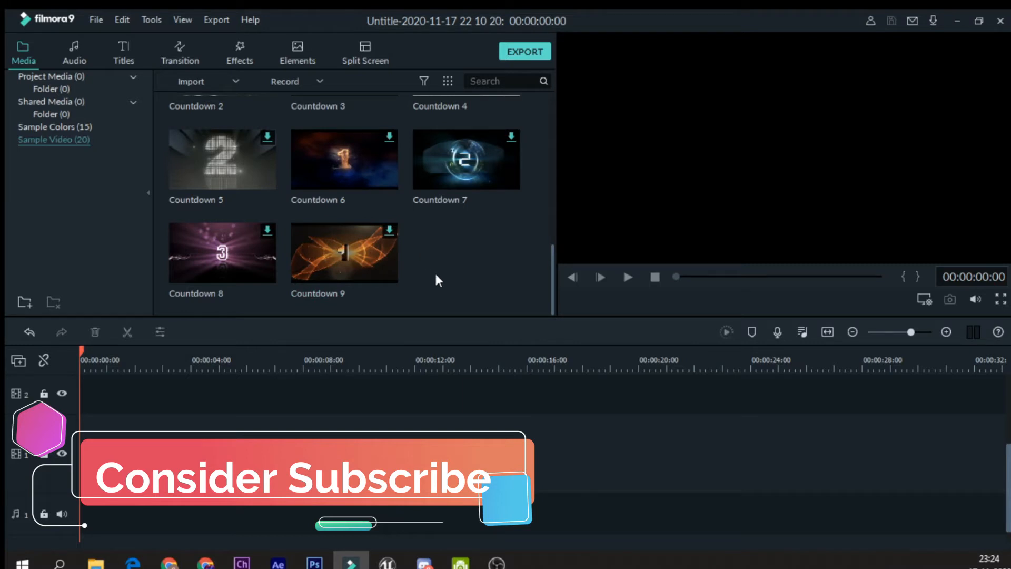
{"action": "left_click_drag", "start_coordinate": [448, 274], "coordinate": [179, 256]}
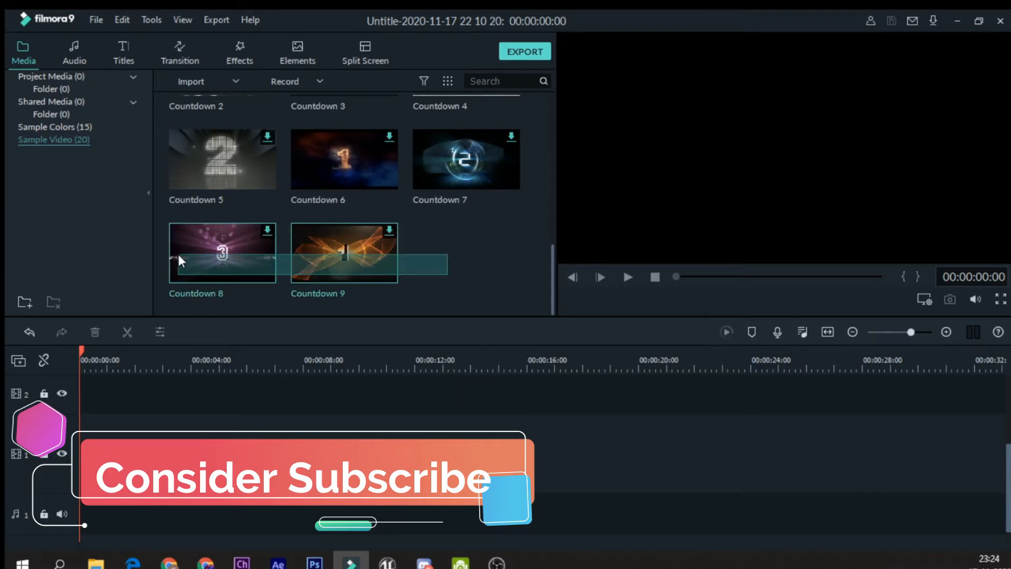
{"action": "scroll", "coordinate": [178, 254], "scroll_direction": "up", "scroll_amount": 8}
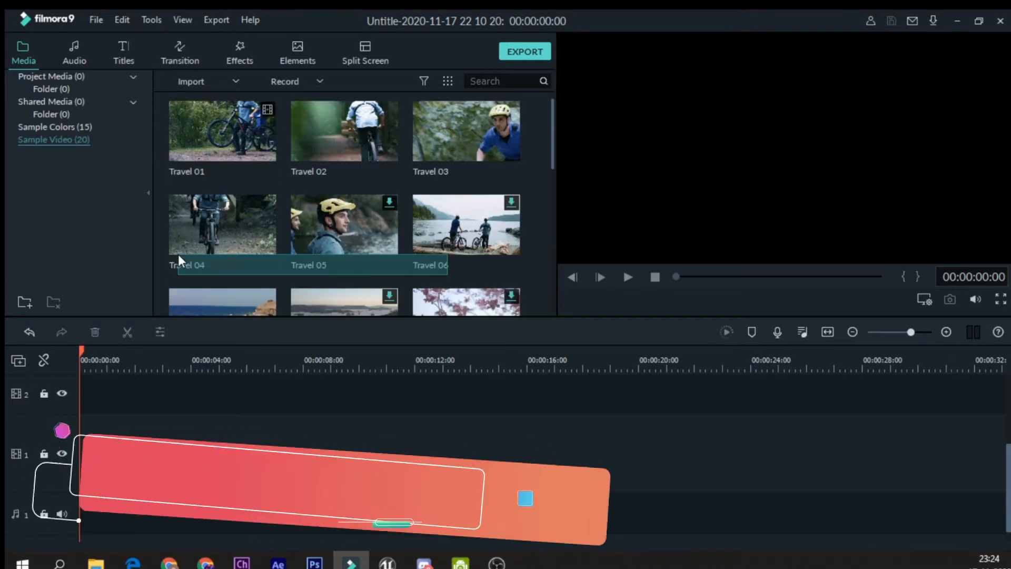
{"action": "scroll", "coordinate": [178, 254], "scroll_direction": "down", "scroll_amount": 4}
{"action": "scroll", "coordinate": [178, 253], "scroll_direction": "down", "scroll_amount": 4}
{"action": "left_click_drag", "start_coordinate": [178, 254], "coordinate": [436, 241]}
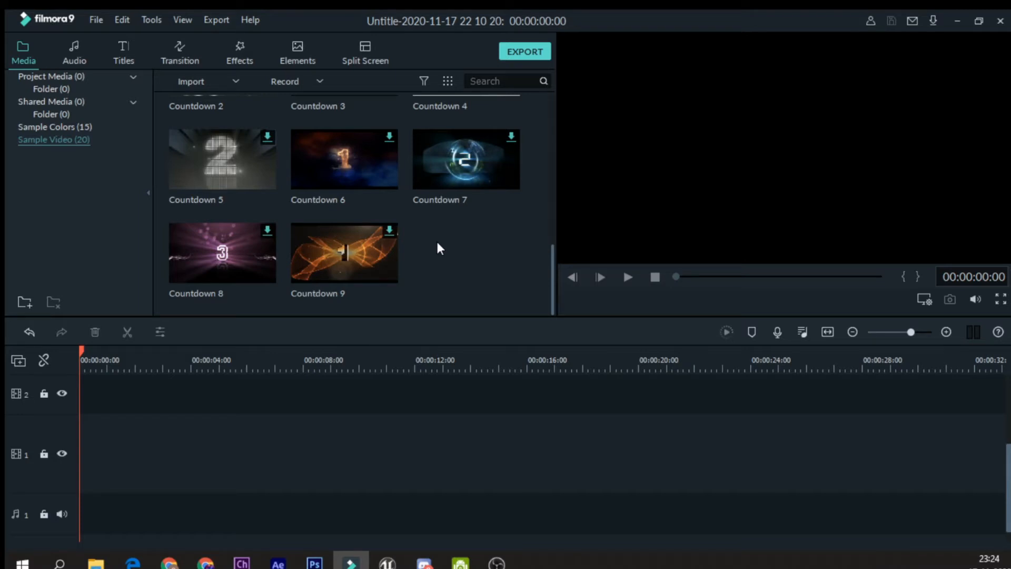
Browse the audio library's Young & Bright and Tender & Sentimental music categories
{"action": "left_click", "coordinate": [88, 59]}
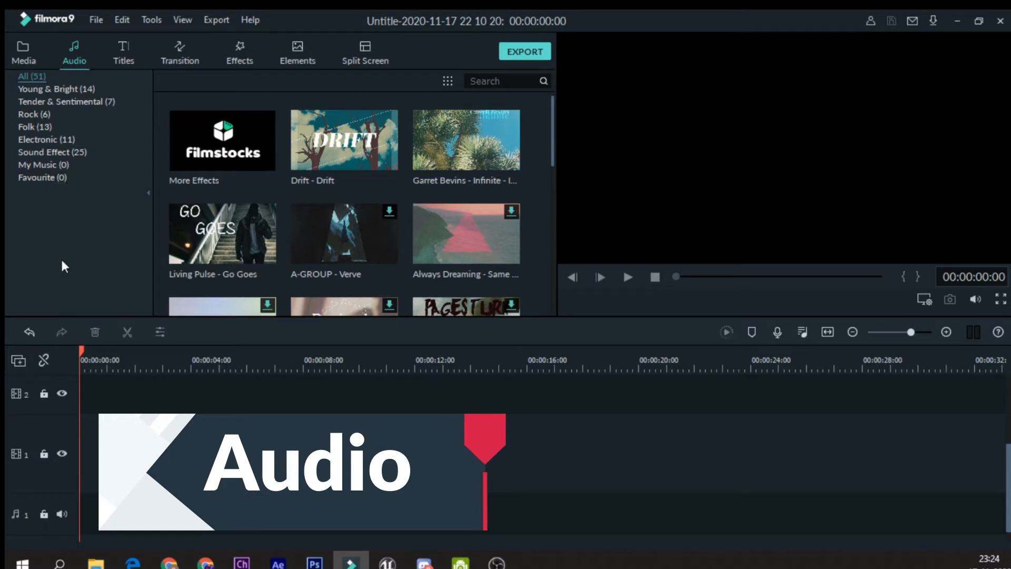
{"action": "left_click", "coordinate": [70, 89]}
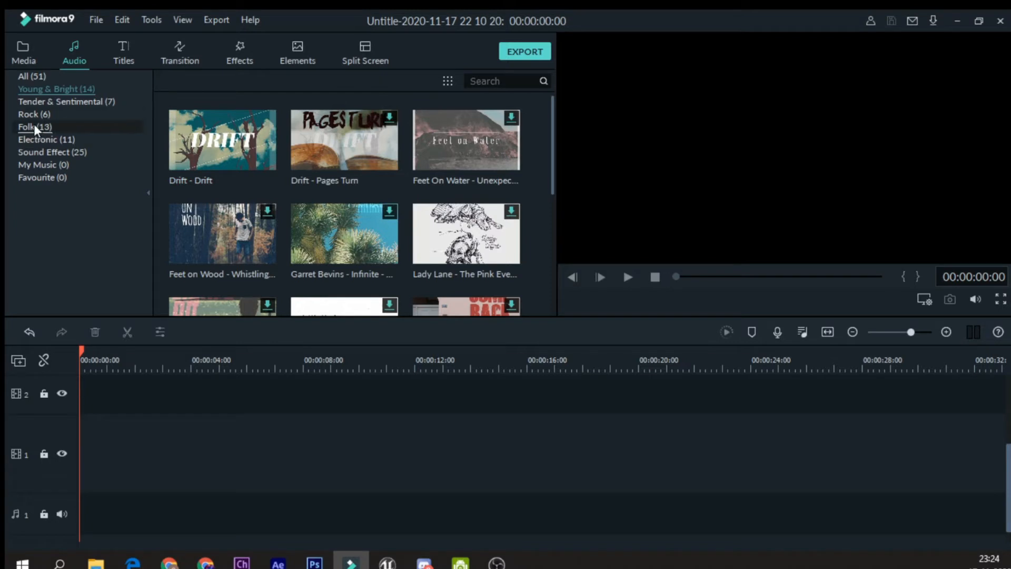
{"action": "left_click", "coordinate": [76, 103]}
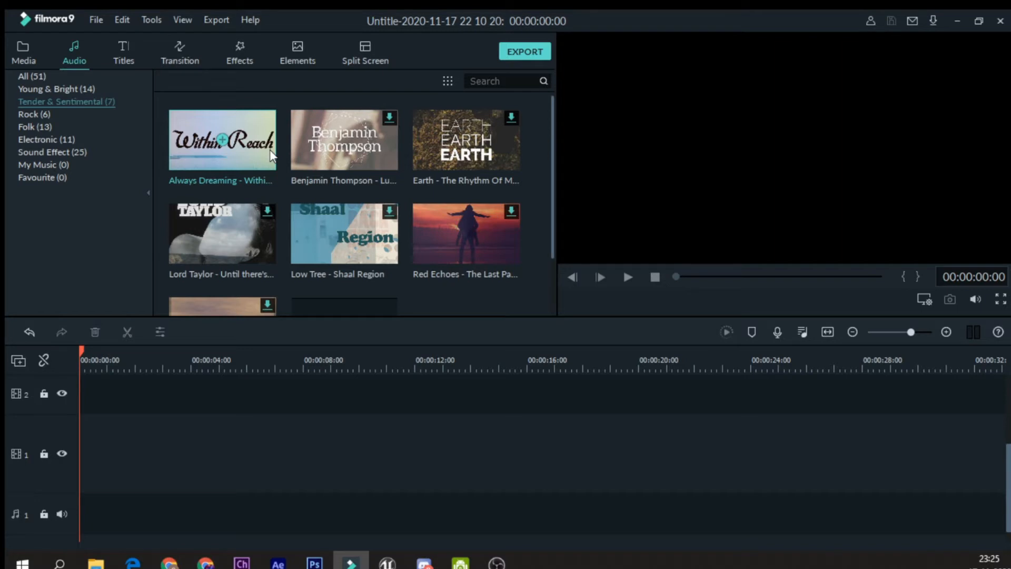
Place the Always Dreaming - Within Reach song at the start of audio track 1, listen to it, and delete it
{"action": "left_click_drag", "start_coordinate": [268, 149], "coordinate": [79, 487]}
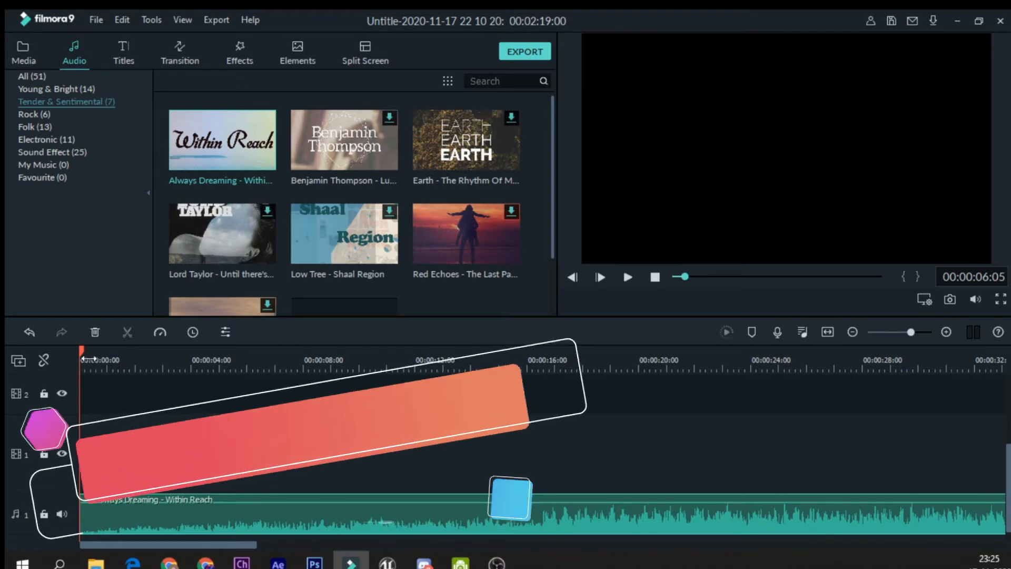
{"action": "key", "text": "space"}
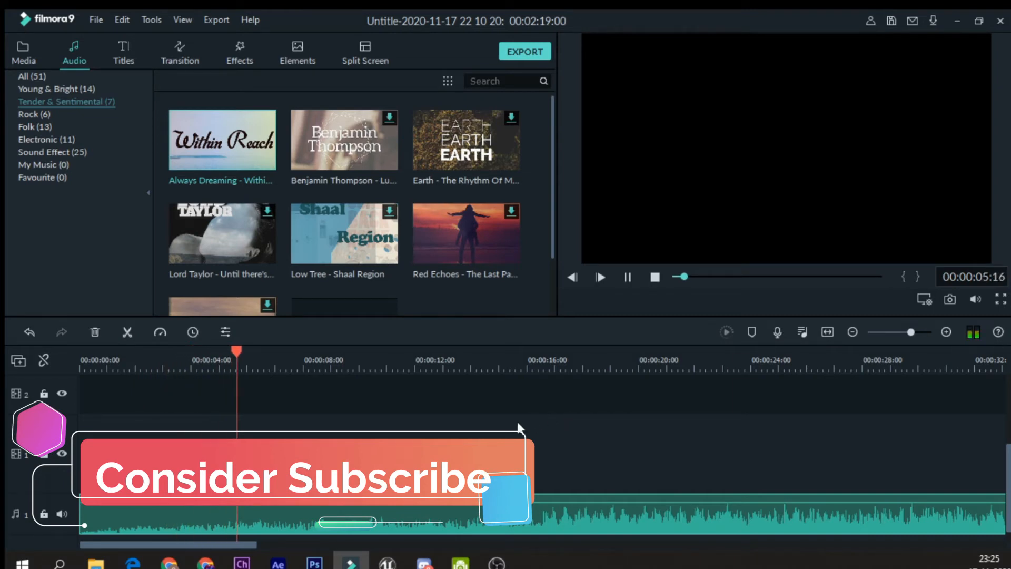
{"action": "key", "text": "space"}
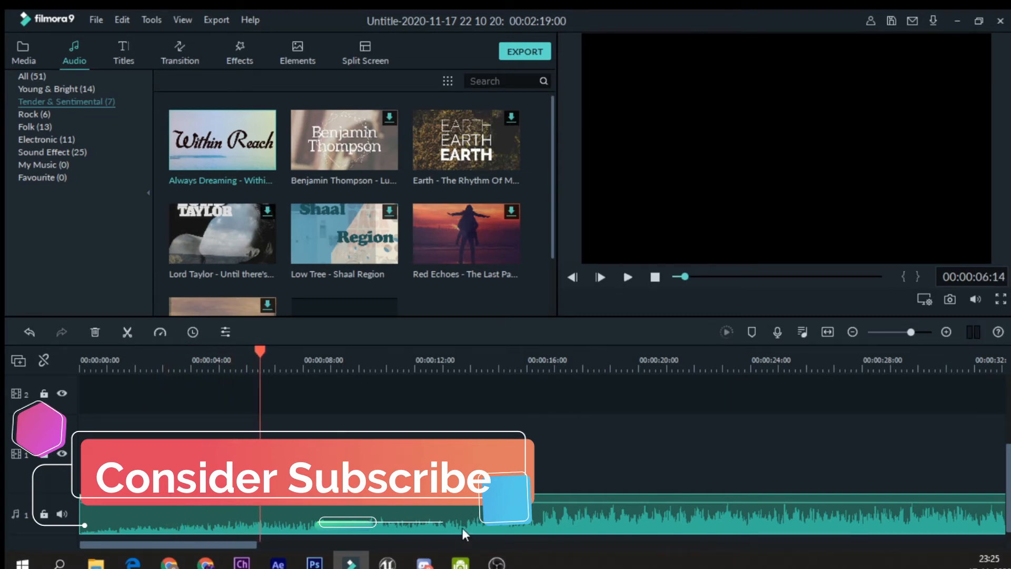
{"action": "key", "text": "Delete"}
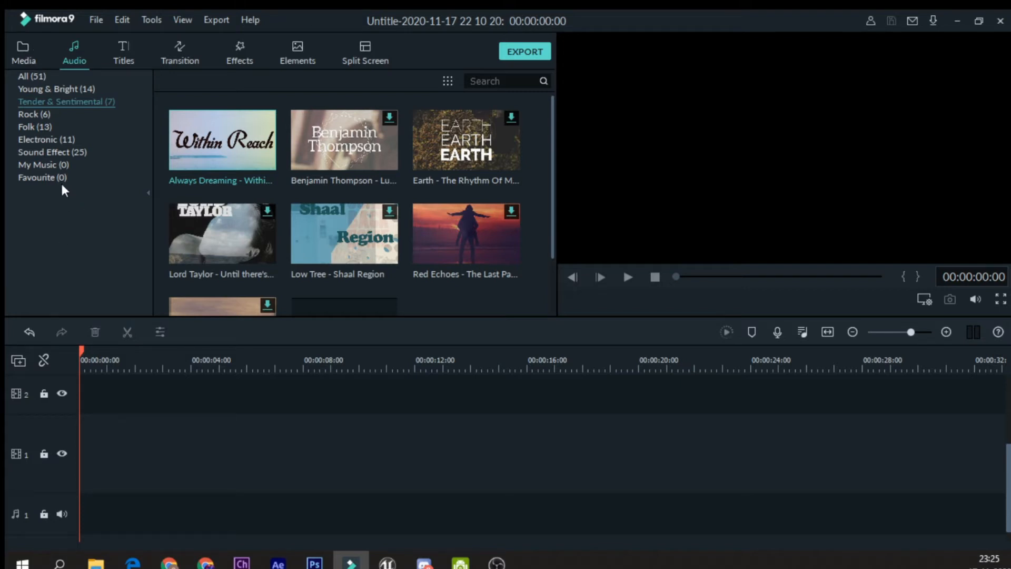
Look through the available sound effects in the audio library
{"action": "left_click", "coordinate": [66, 154]}
{"action": "scroll", "coordinate": [435, 212], "scroll_direction": "down", "scroll_amount": 10}
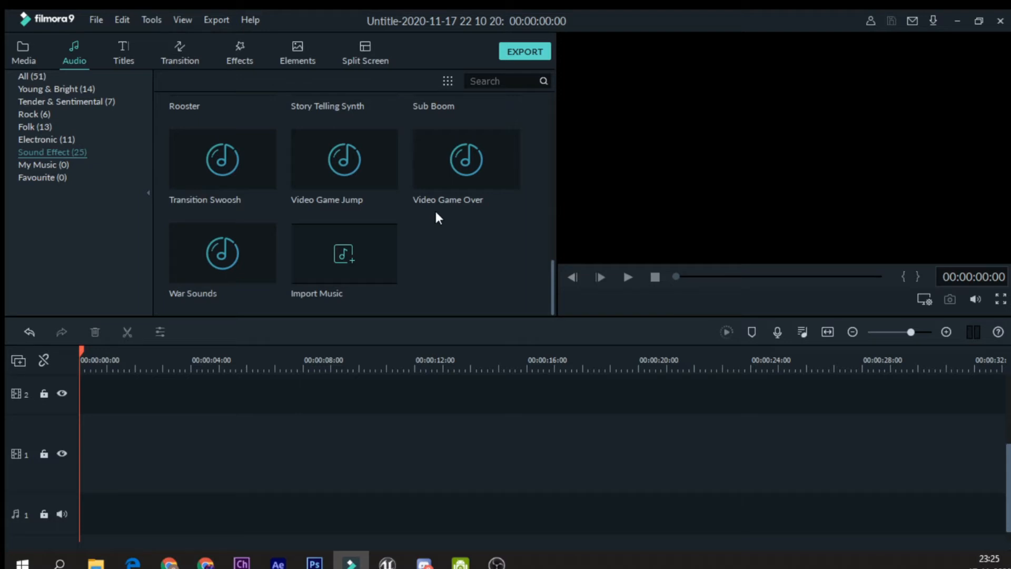
{"action": "scroll", "coordinate": [436, 215], "scroll_direction": "up", "scroll_amount": 8}
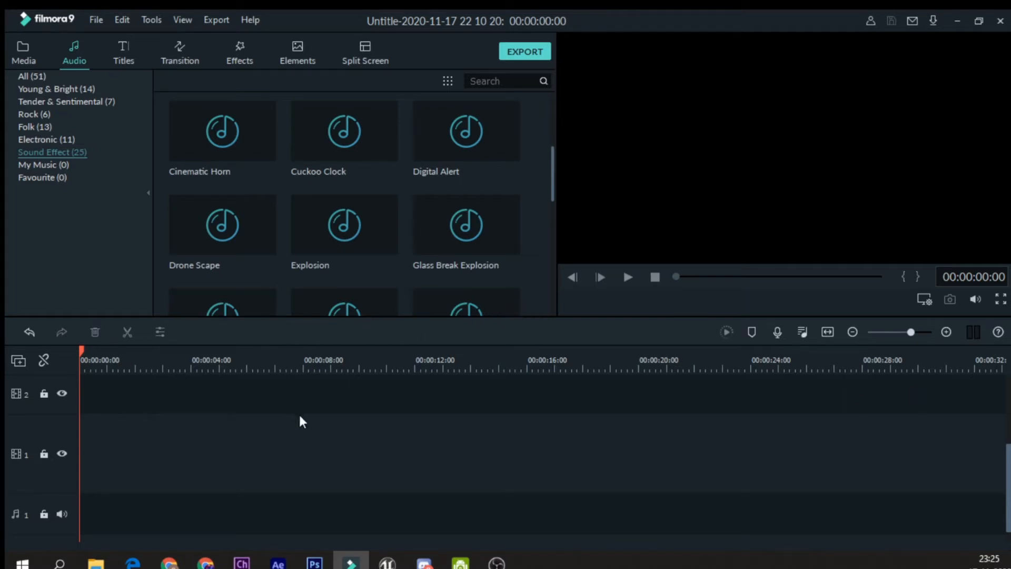
Place the Credit 1 title at the start of video track 1 and show its frame at 3 seconds
{"action": "left_click", "coordinate": [124, 53]}
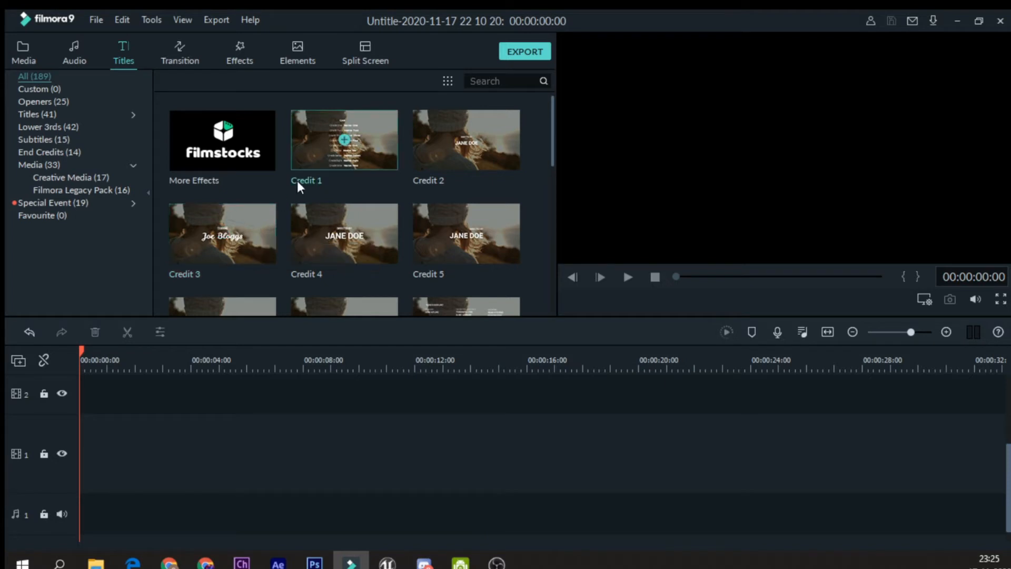
{"action": "scroll", "coordinate": [297, 181], "scroll_direction": "down", "scroll_amount": 10}
{"action": "scroll", "coordinate": [299, 188], "scroll_direction": "up", "scroll_amount": 10}
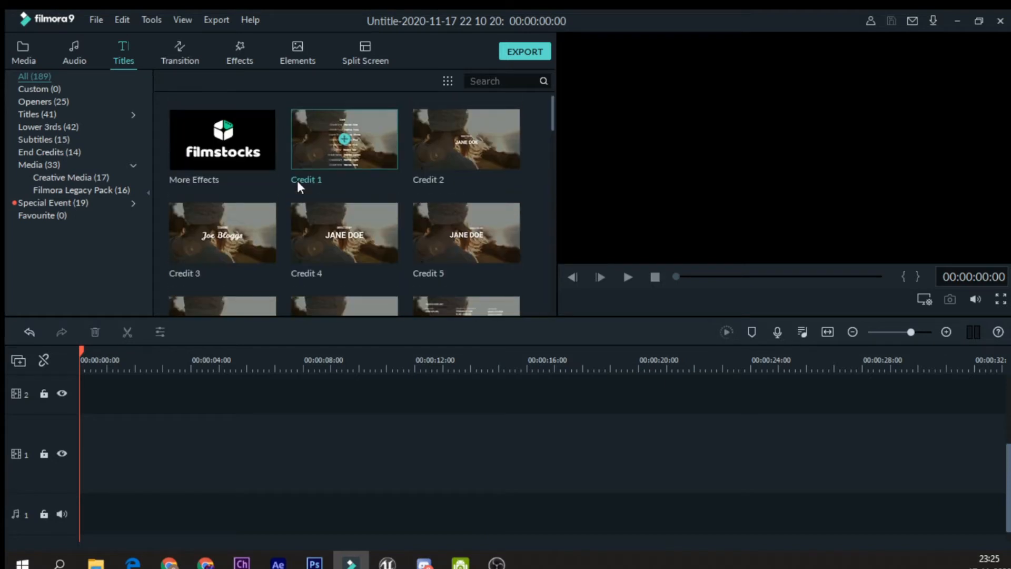
{"action": "left_click_drag", "start_coordinate": [302, 167], "coordinate": [80, 451]}
{"action": "left_click", "coordinate": [163, 369]}
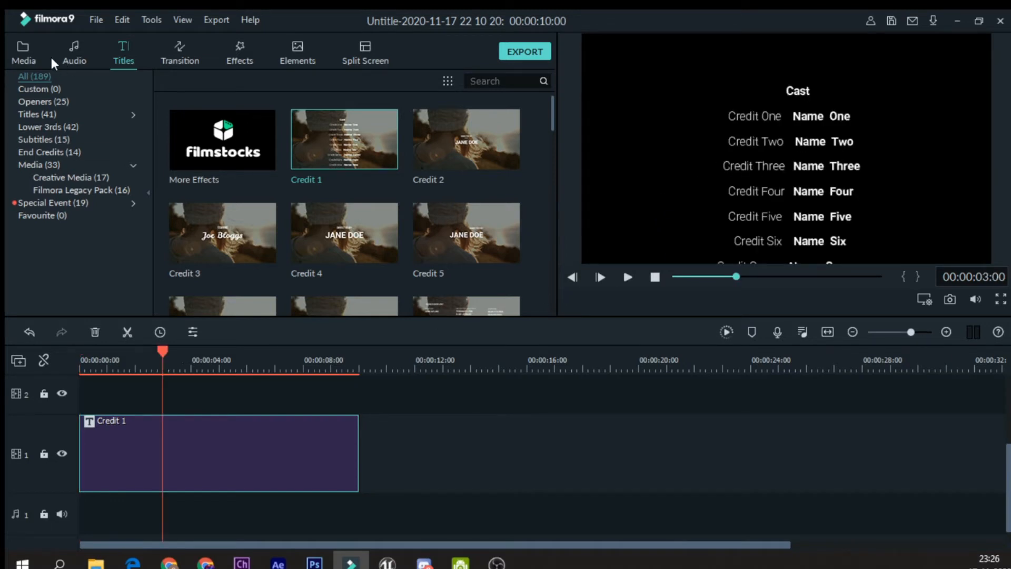
Place the Gradient 1 sample color on video track 1 beneath the Credit 1 title, lasting about 14 seconds
{"action": "left_click", "coordinate": [32, 57]}
{"action": "left_click", "coordinate": [51, 128]}
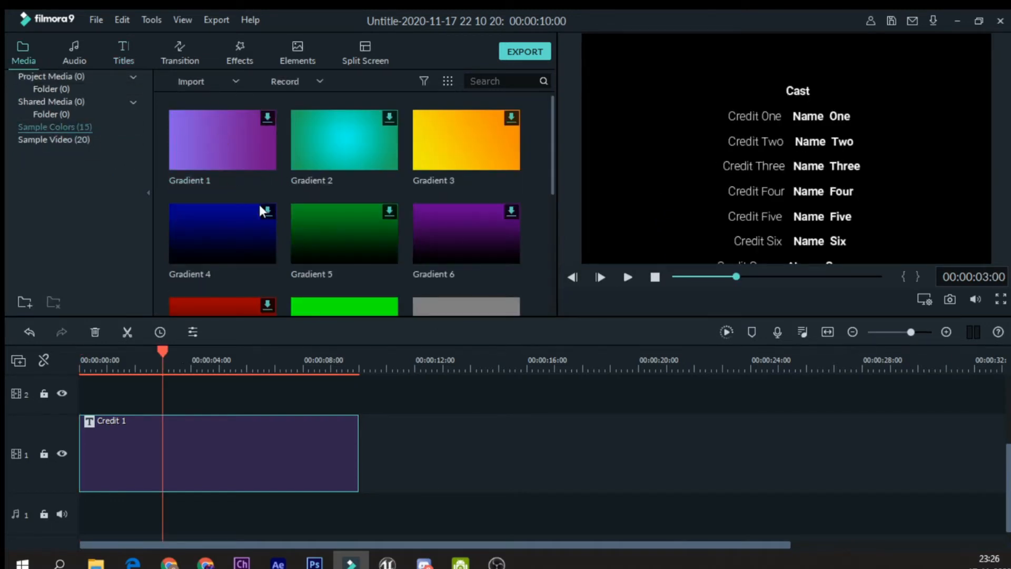
{"action": "left_click_drag", "start_coordinate": [258, 204], "coordinate": [480, 454]}
{"action": "scroll", "coordinate": [279, 426], "scroll_direction": "up", "scroll_amount": 3}
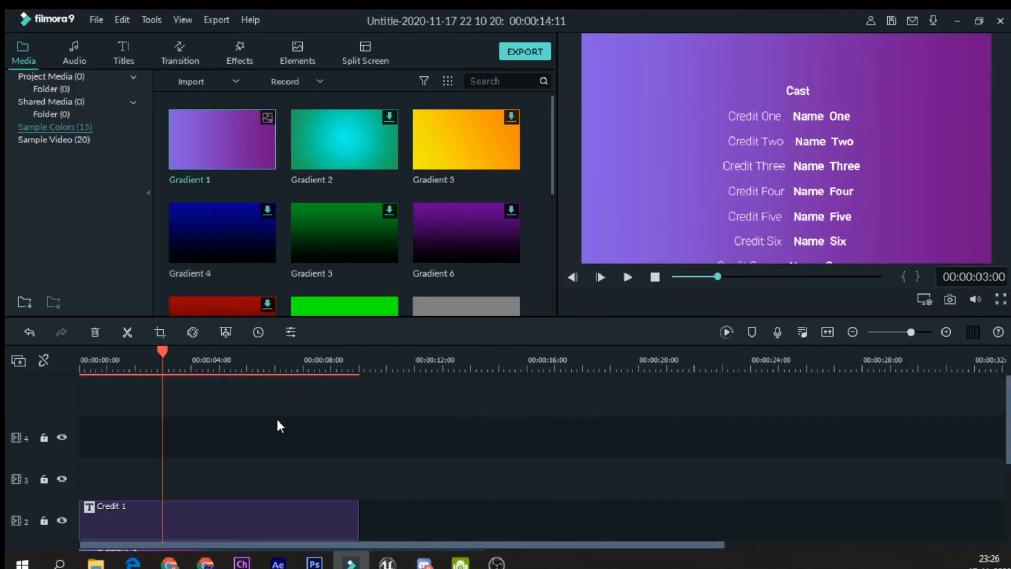
{"action": "scroll", "coordinate": [268, 428], "scroll_direction": "down", "scroll_amount": 3}
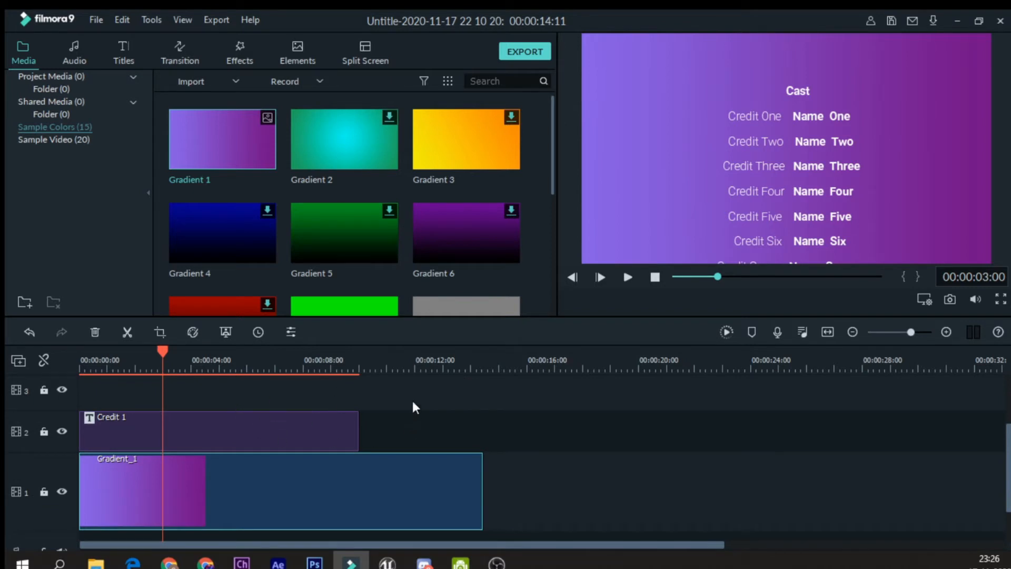
Open the Gradient 1 clip's image settings from the preview, look at them, and close them
{"action": "left_click", "coordinate": [126, 59]}
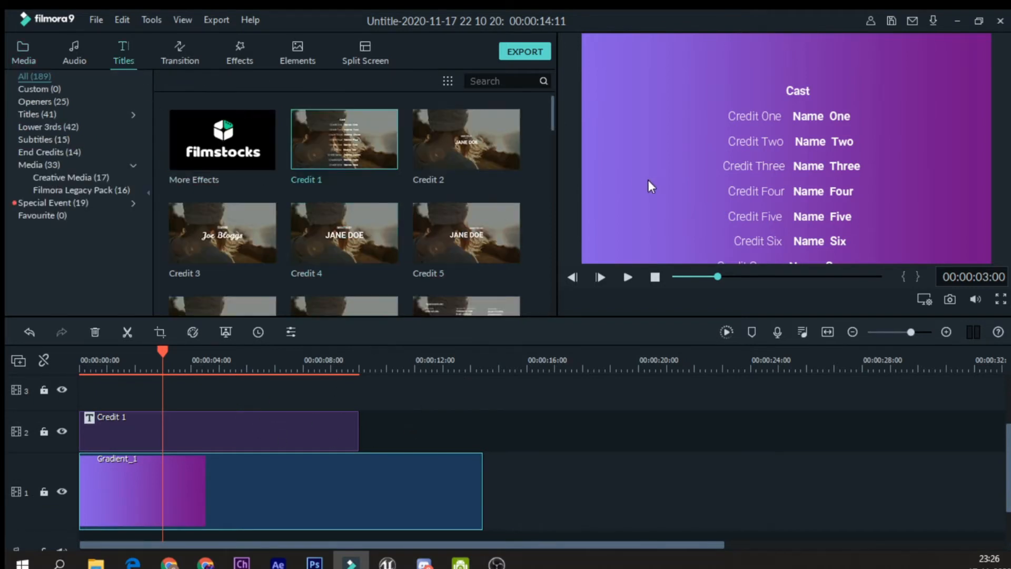
{"action": "double_click", "coordinate": [789, 123]}
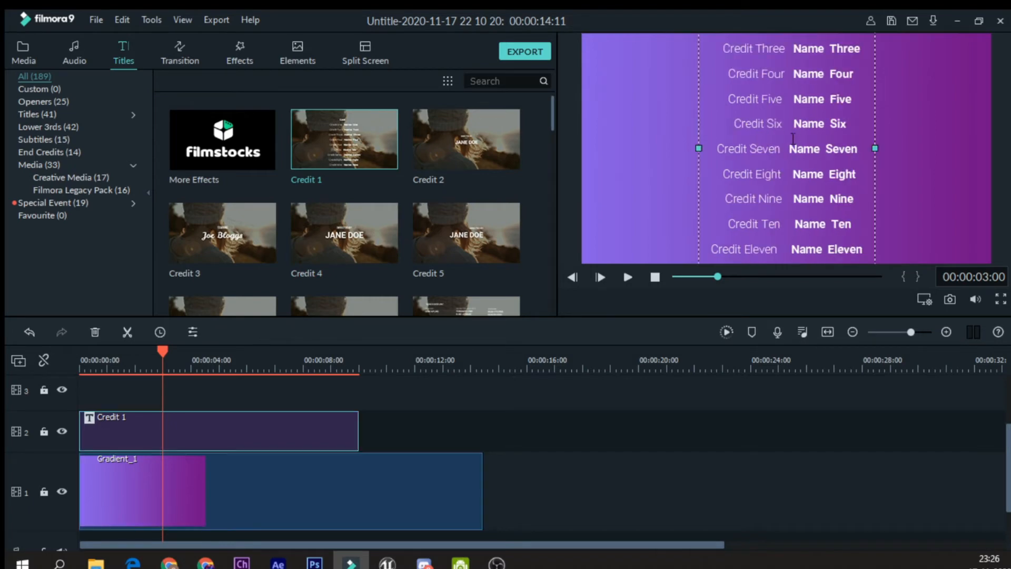
{"action": "double_click", "coordinate": [630, 181]}
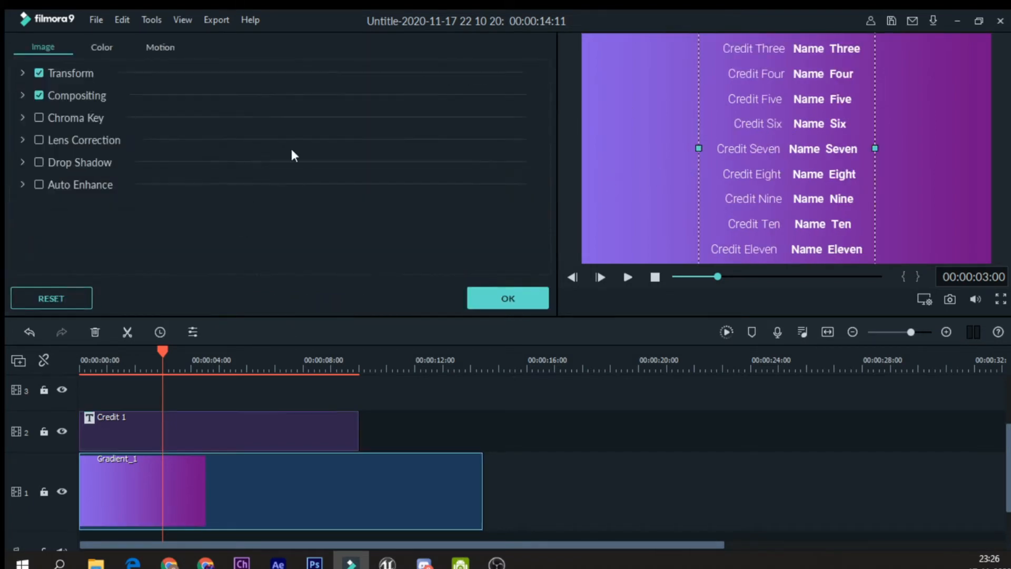
{"action": "left_click", "coordinate": [475, 297]}
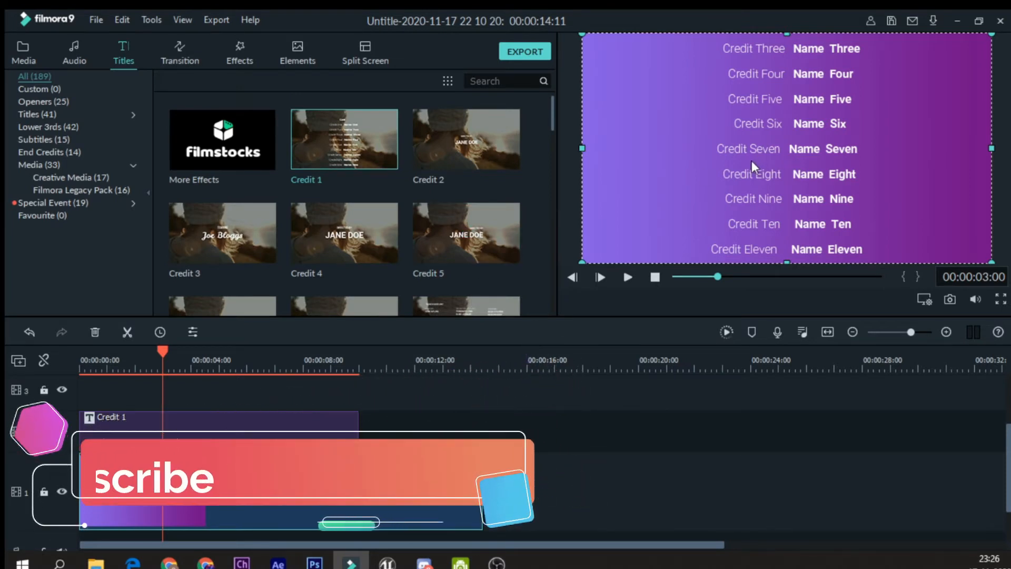
Preview the Credit 5 title from the titles library and show the timeline frame at about 4 seconds
{"action": "mouse_move", "coordinate": [265, 238]}
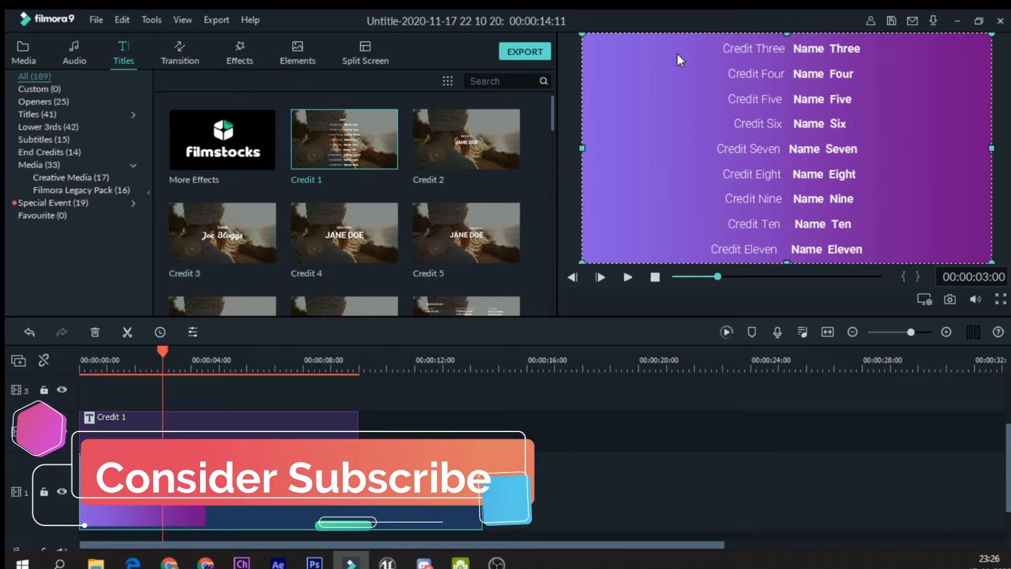
{"action": "scroll", "coordinate": [231, 213], "scroll_direction": "down", "scroll_amount": 5}
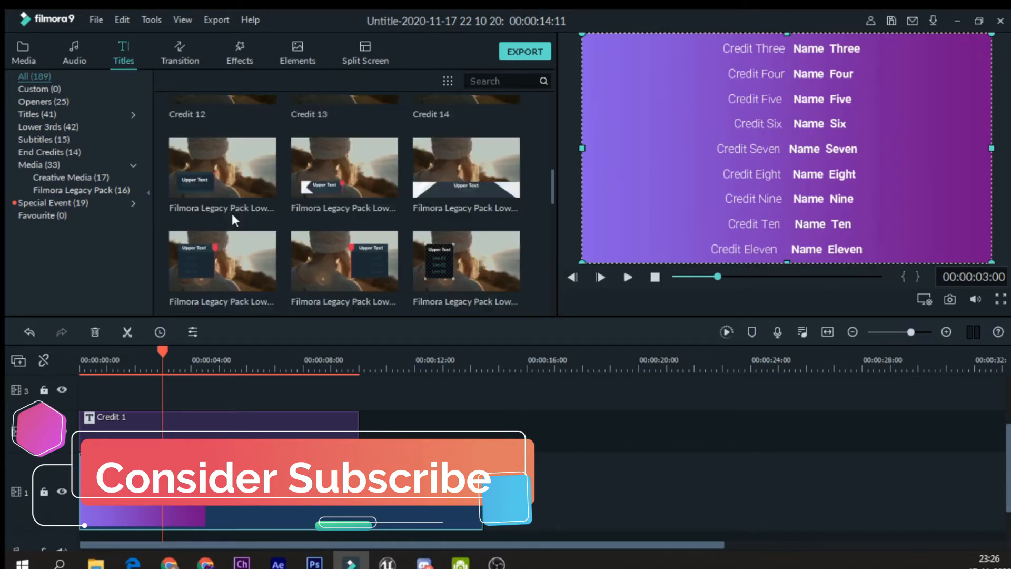
{"action": "scroll", "coordinate": [294, 198], "scroll_direction": "up", "scroll_amount": 5}
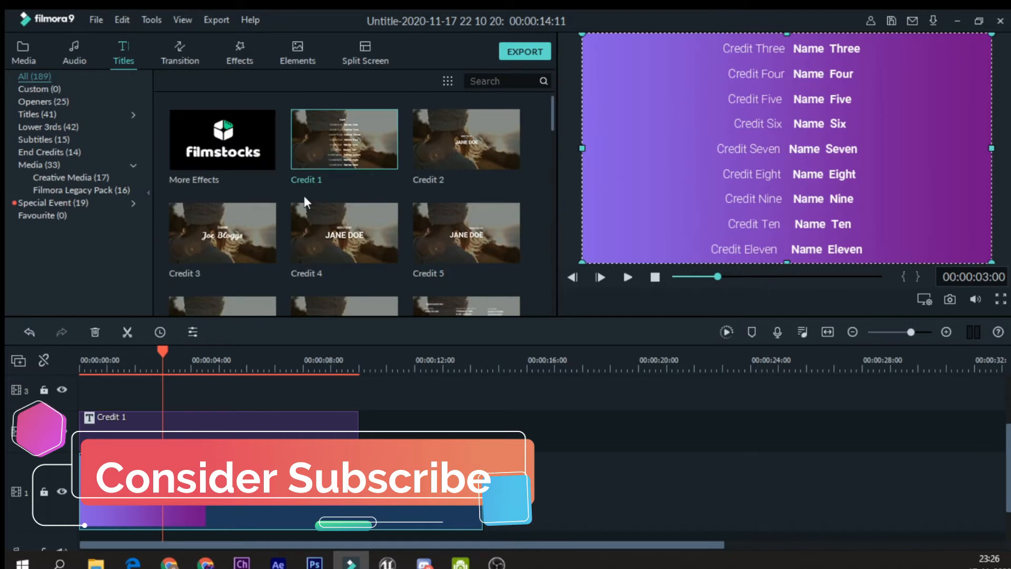
{"action": "left_click", "coordinate": [436, 239]}
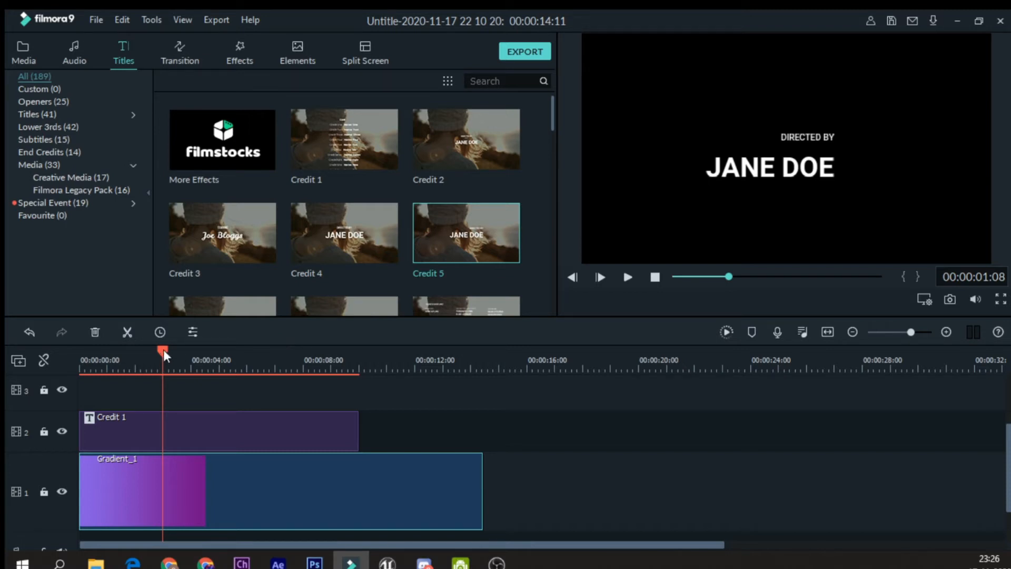
{"action": "left_click_drag", "start_coordinate": [164, 349], "coordinate": [200, 409]}
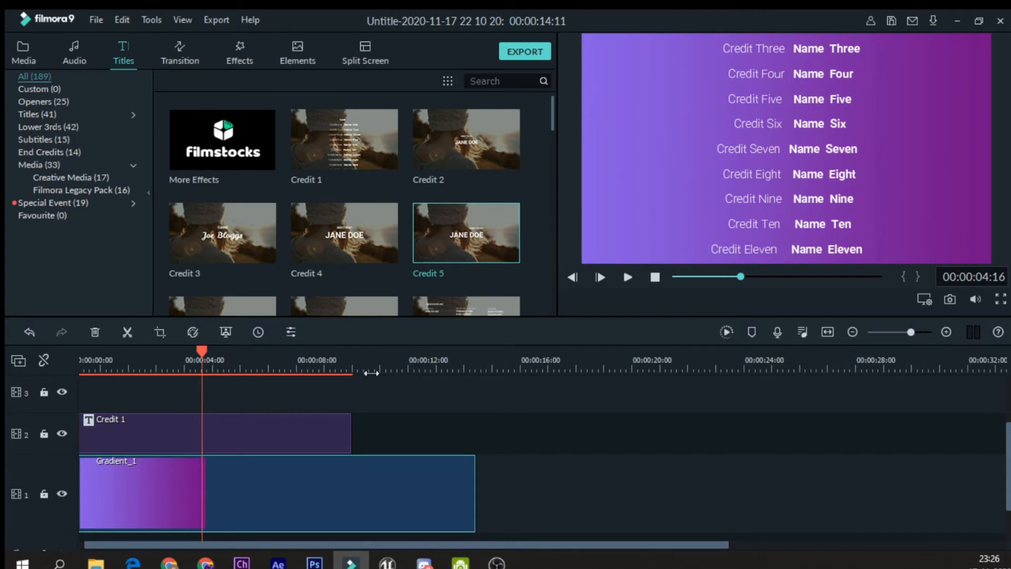
{"action": "scroll", "coordinate": [373, 370], "scroll_direction": "down", "scroll_amount": 2}
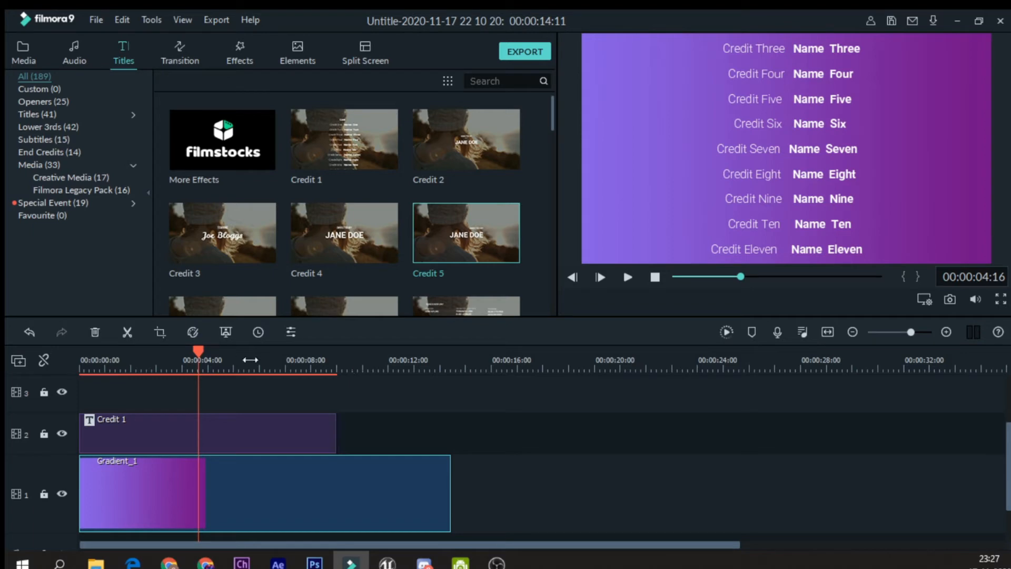
Preview two of the Filmora Legacy Pack lower third titles and look further down the title list
{"action": "scroll", "coordinate": [234, 209], "scroll_direction": "down", "scroll_amount": 7}
{"action": "left_click", "coordinate": [234, 206]}
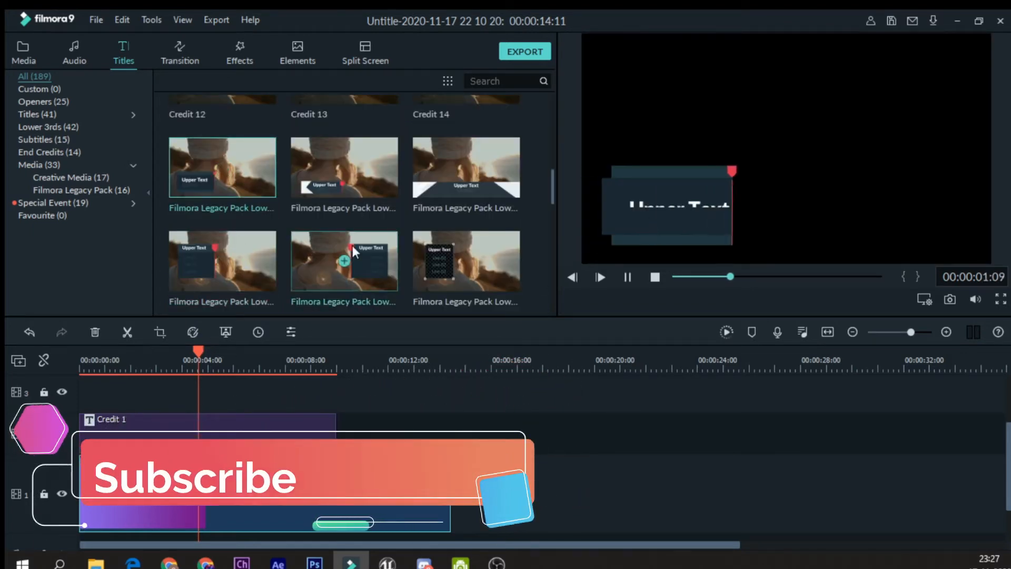
{"action": "left_click", "coordinate": [358, 197]}
{"action": "scroll", "coordinate": [402, 241], "scroll_direction": "down", "scroll_amount": 3}
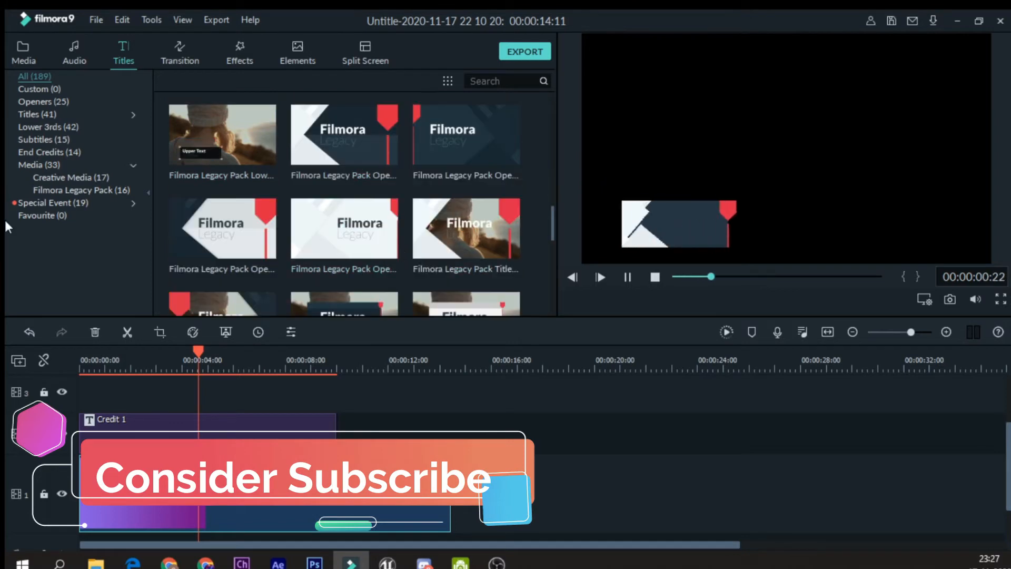
Preview the School Pack Opener 01 title from Special Event and a blue Retro Shapes Pack lower third from Creative Media
{"action": "left_click", "coordinate": [47, 204]}
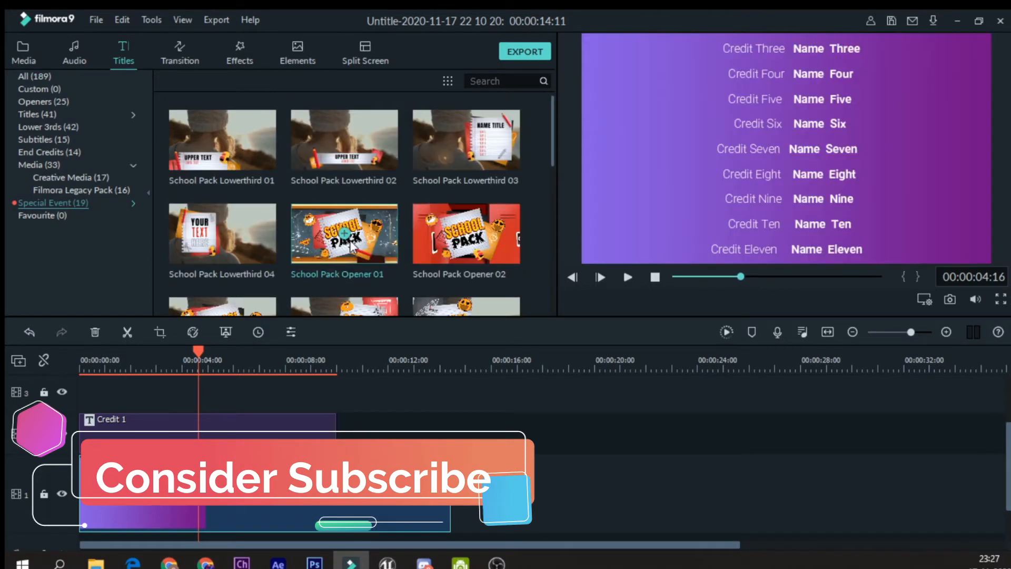
{"action": "left_click", "coordinate": [350, 249]}
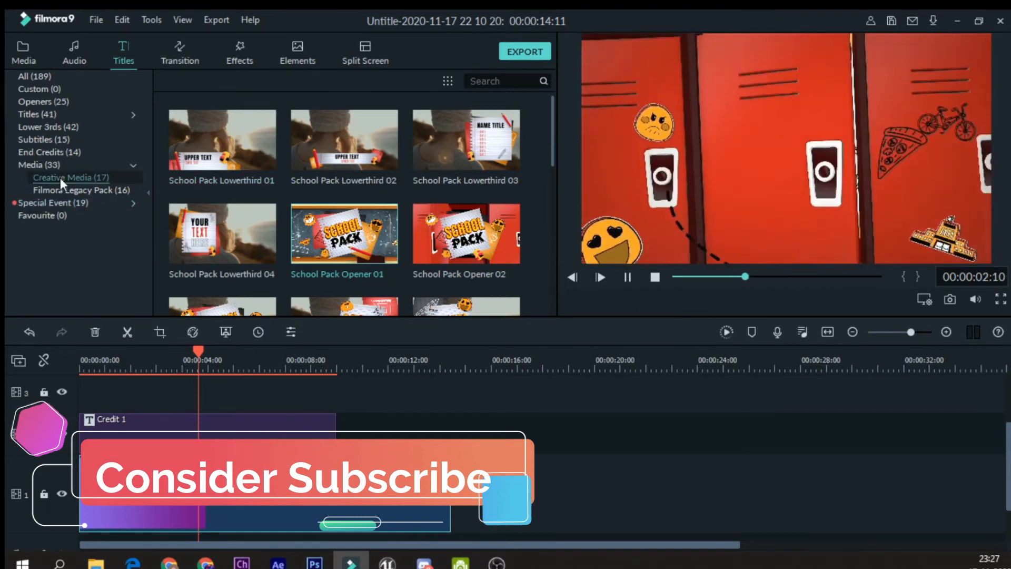
{"action": "left_click", "coordinate": [66, 131]}
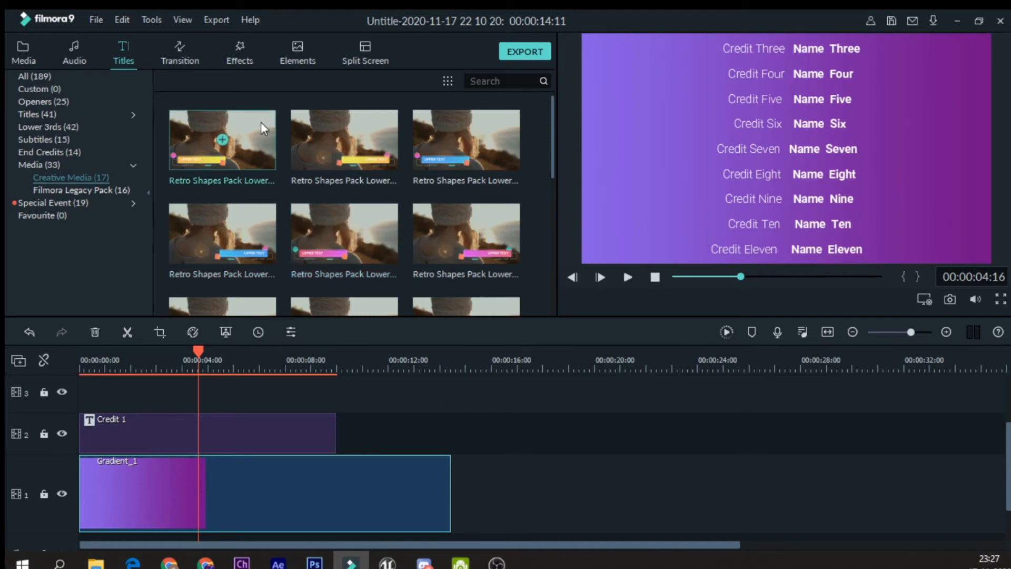
{"action": "left_click", "coordinate": [260, 258]}
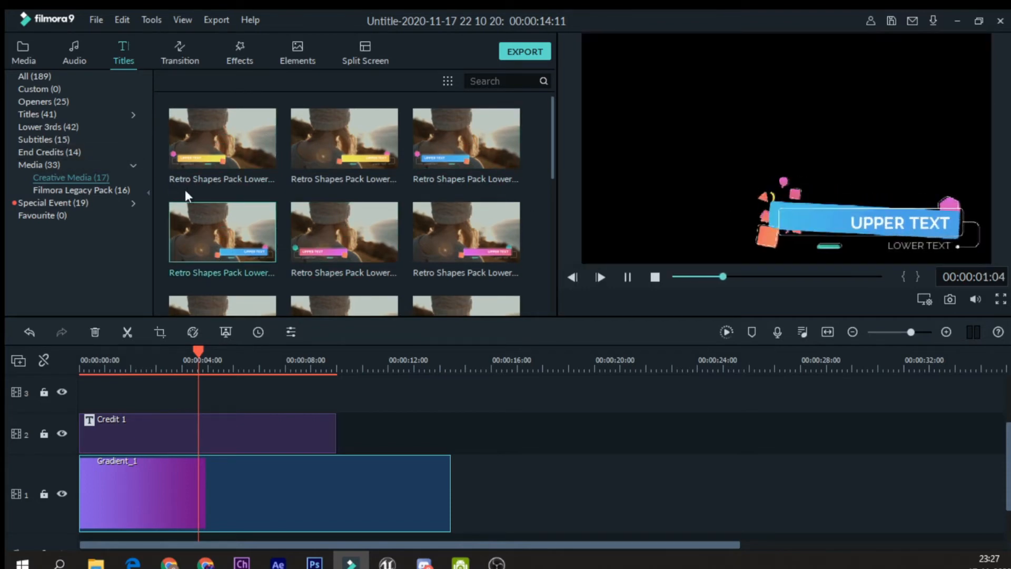
Look through the complete title list and the Openers category
{"action": "left_click", "coordinate": [38, 77]}
{"action": "scroll", "coordinate": [267, 187], "scroll_direction": "down", "scroll_amount": 5}
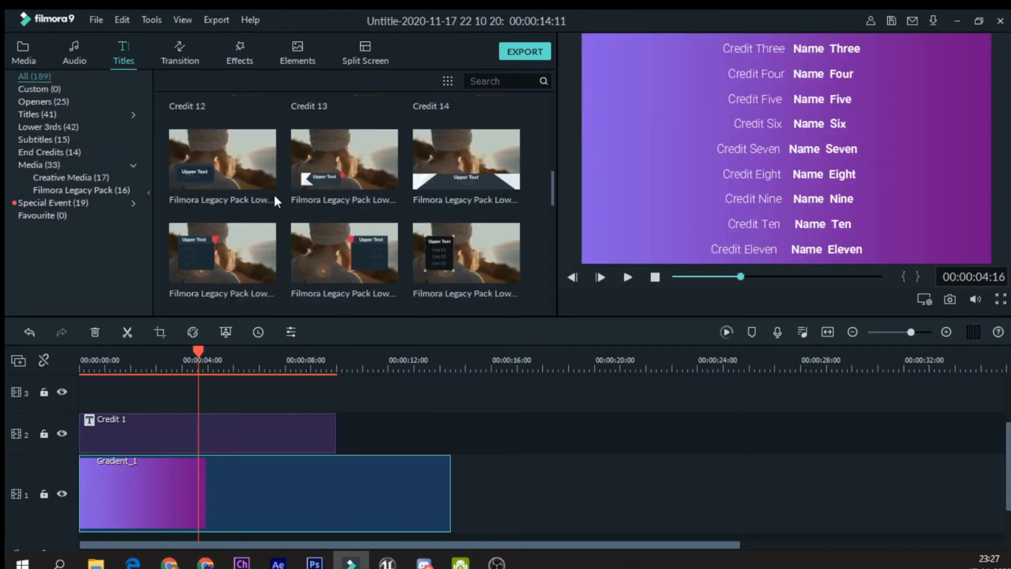
{"action": "left_click", "coordinate": [39, 103]}
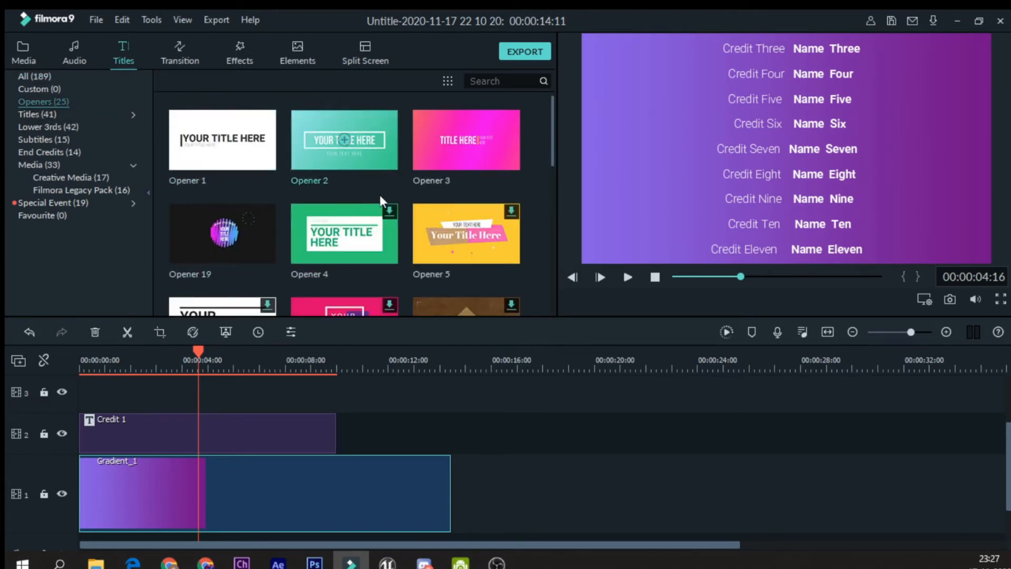
{"action": "scroll", "coordinate": [402, 216], "scroll_direction": "down", "scroll_amount": 6}
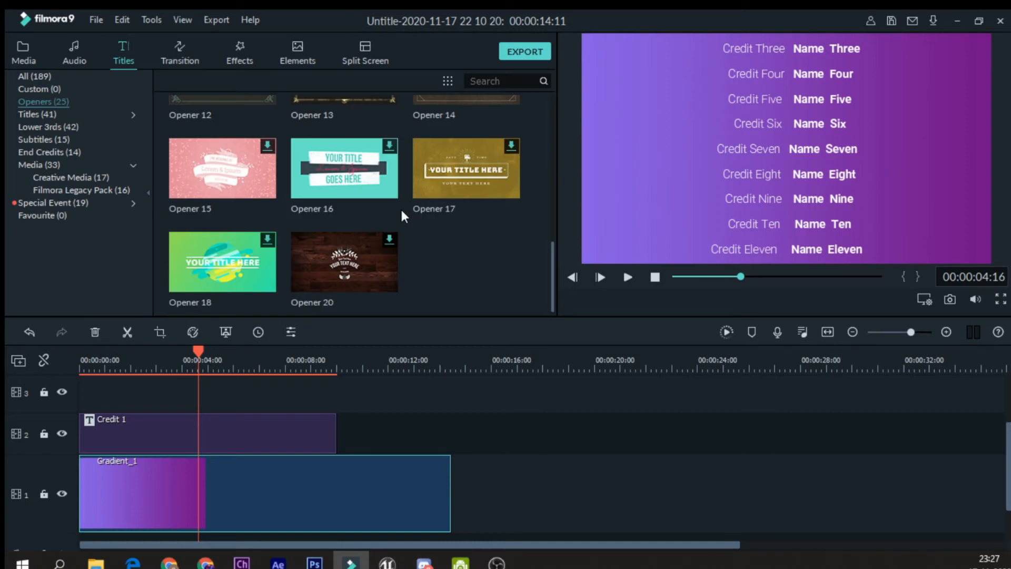
{"action": "scroll", "coordinate": [402, 216], "scroll_direction": "up", "scroll_amount": 6}
{"action": "scroll", "coordinate": [248, 216], "scroll_direction": "down", "scroll_amount": 6}
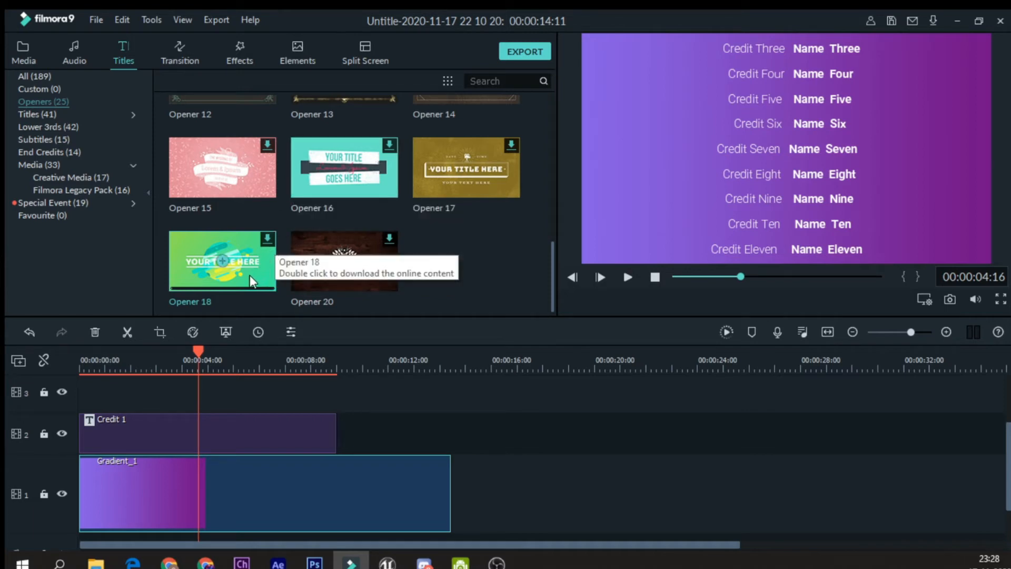
Place the Opener 19 title directly after the Gradient 1 clip on video track 1 and play it to about 17 seconds
{"action": "scroll", "coordinate": [244, 253], "scroll_direction": "up", "scroll_amount": 6}
{"action": "left_click_drag", "start_coordinate": [242, 236], "coordinate": [452, 481]}
{"action": "left_click", "coordinate": [447, 360]}
{"action": "key", "text": "space"}
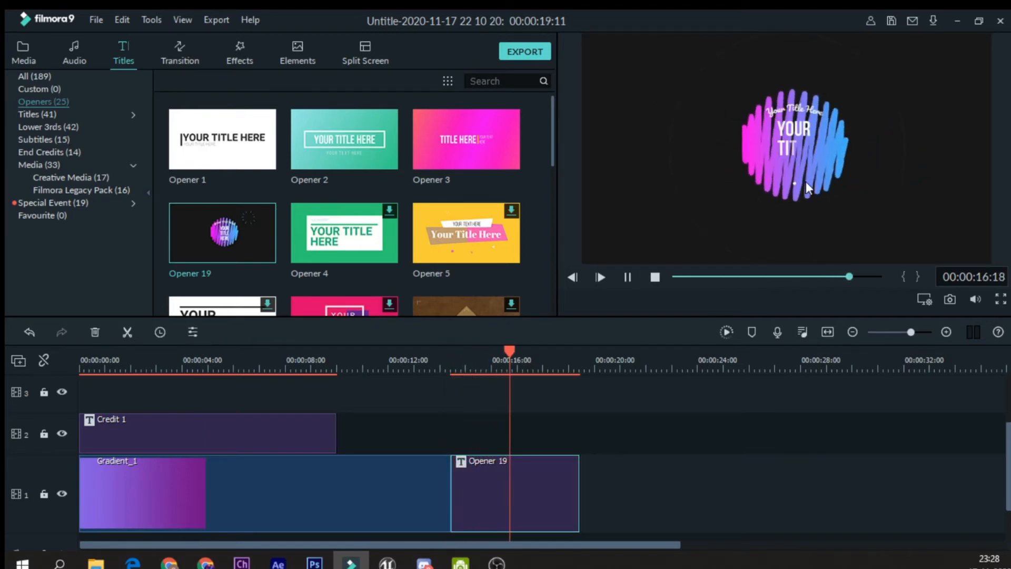
{"action": "key", "text": "space"}
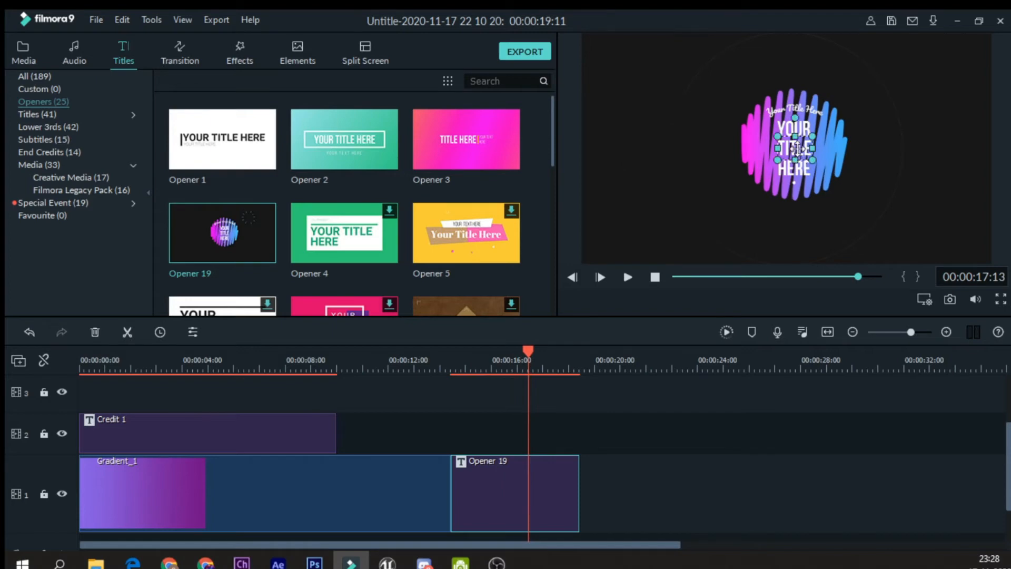
Open the Opener 19 title's text for editing from the preview and close the editor
{"action": "double_click", "coordinate": [796, 149]}
{"action": "left_click", "coordinate": [505, 296]}
Look through the remaining openers and the designs in the Titles category
{"action": "scroll", "coordinate": [272, 206], "scroll_direction": "down", "scroll_amount": 5}
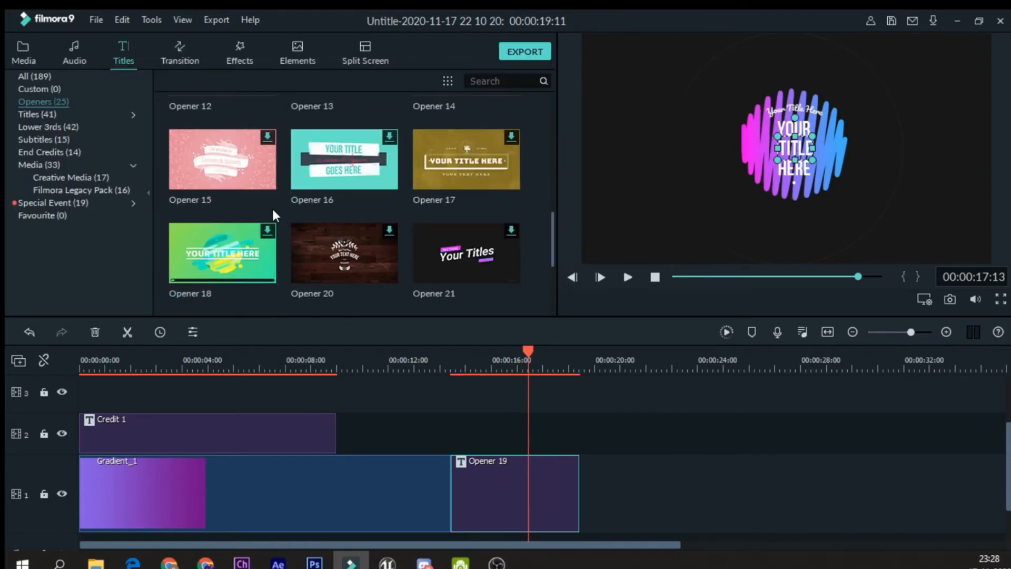
{"action": "left_click", "coordinate": [51, 116]}
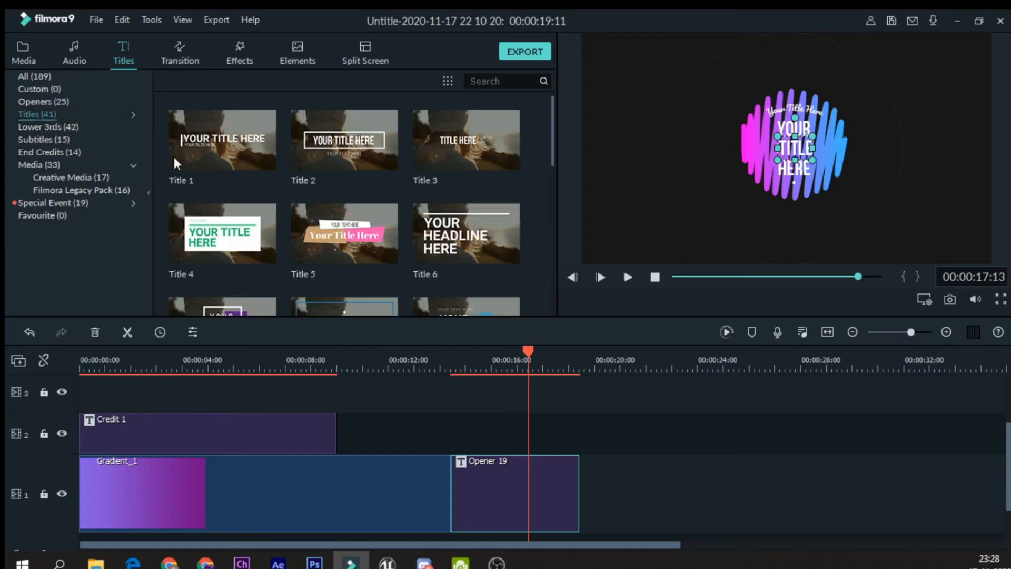
{"action": "scroll", "coordinate": [342, 182], "scroll_direction": "down", "scroll_amount": 5}
{"action": "scroll", "coordinate": [458, 235], "scroll_direction": "up", "scroll_amount": 5}
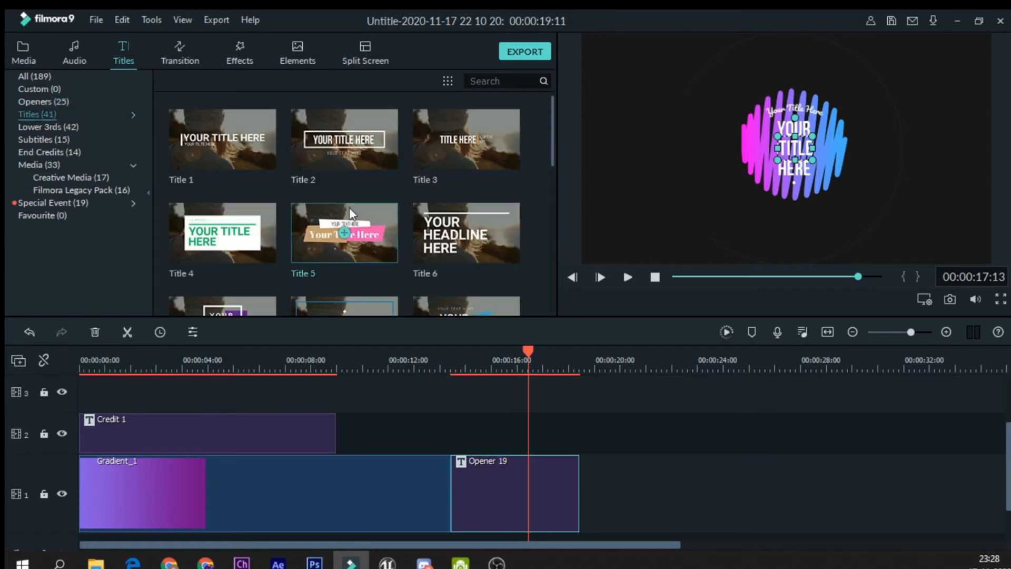
Place the Lower Third 5 title on video track 1 about one second after Opener 19 and show its frame at about 21 seconds
{"action": "left_click", "coordinate": [40, 127]}
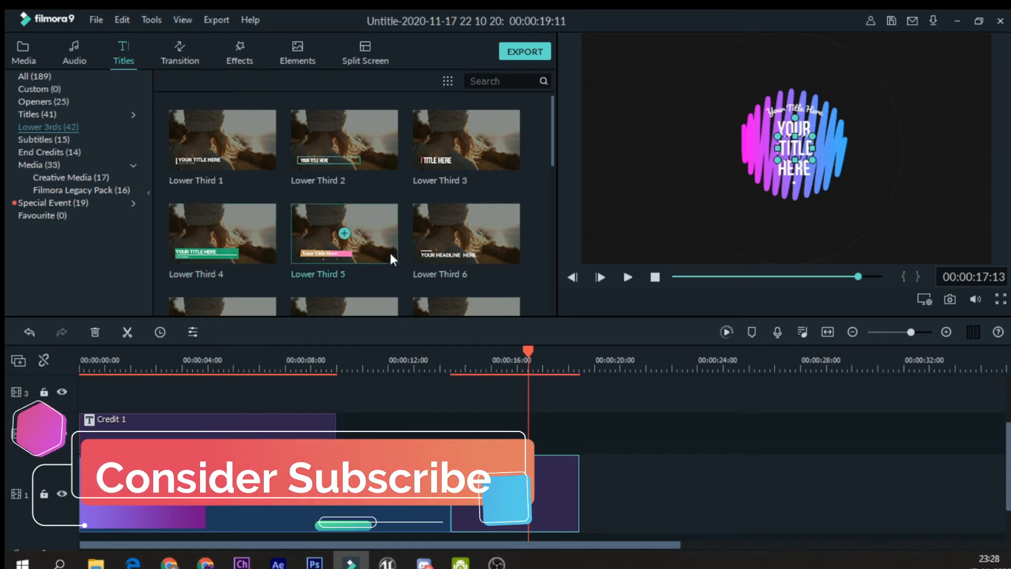
{"action": "left_click_drag", "start_coordinate": [390, 251], "coordinate": [605, 480]}
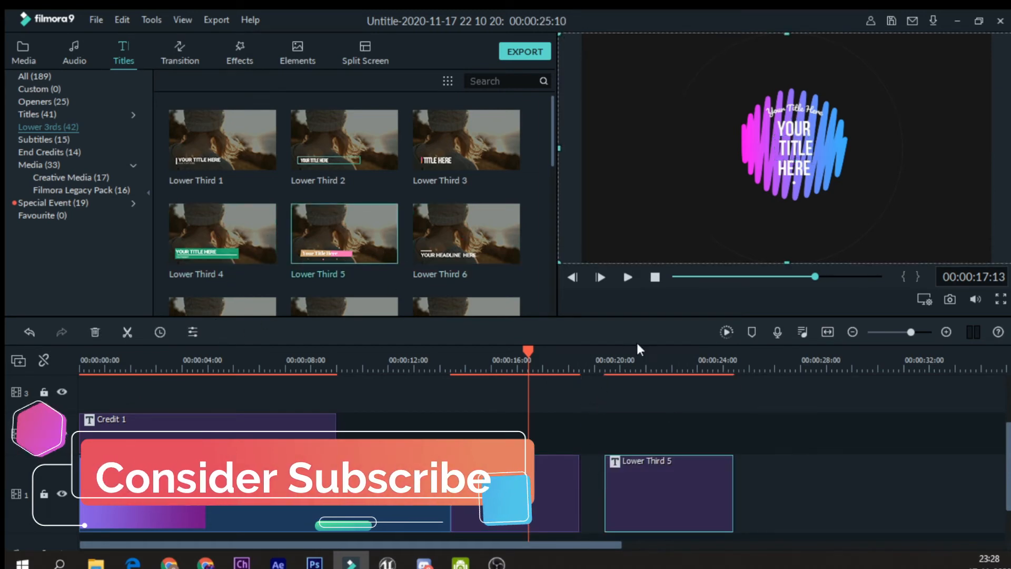
{"action": "left_click", "coordinate": [628, 362]}
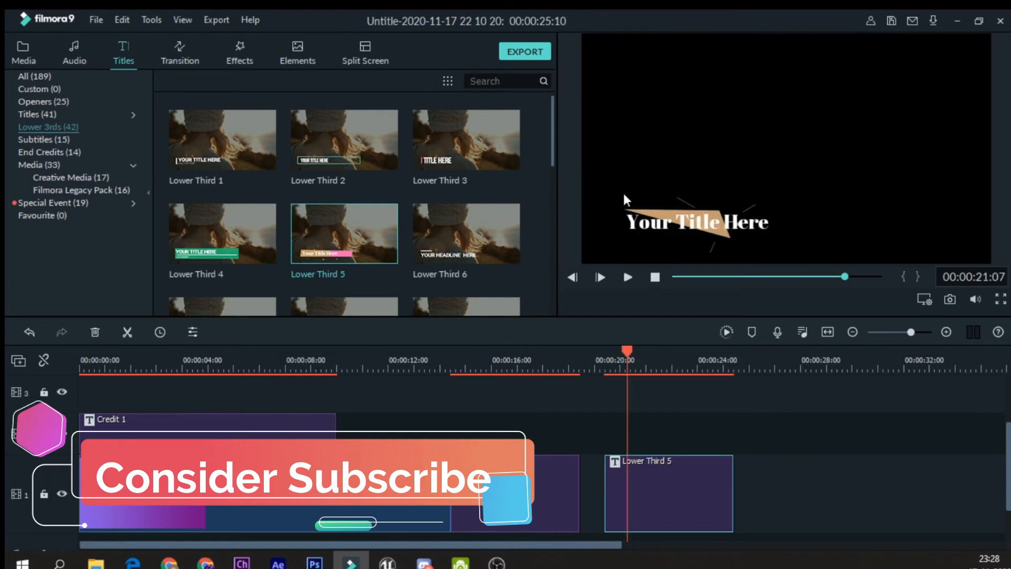
Look through the Subtitles, End Credits, Filmora Legacy Pack, Creative Media and Media title categories
{"action": "left_click", "coordinate": [52, 143]}
{"action": "left_click", "coordinate": [53, 149]}
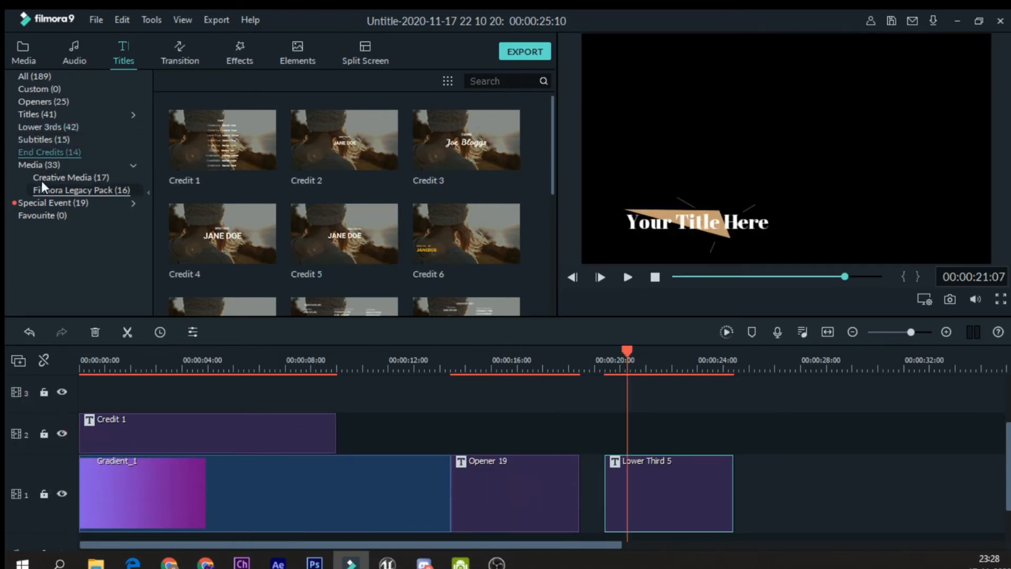
{"action": "left_click", "coordinate": [69, 189]}
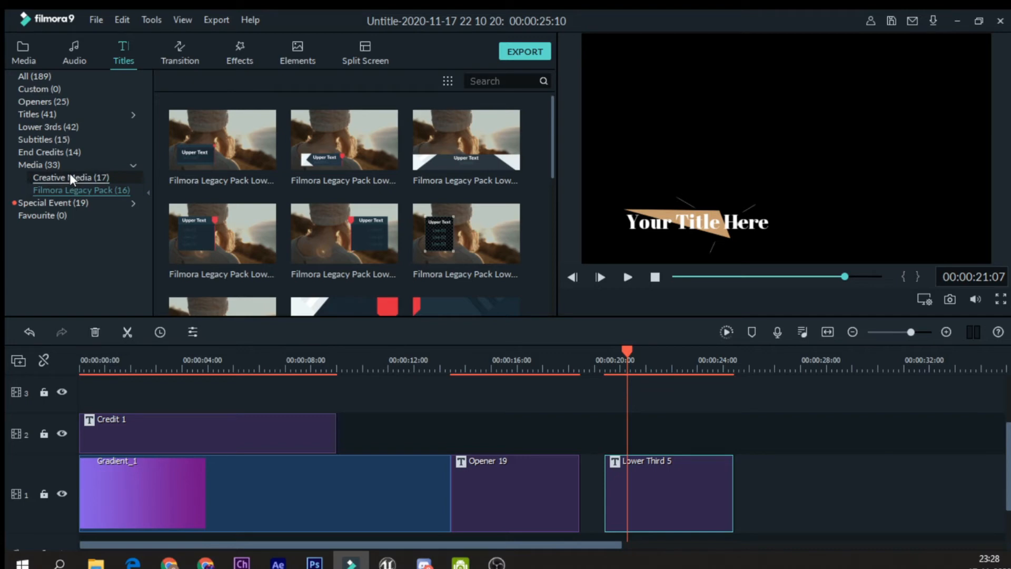
{"action": "left_click", "coordinate": [69, 176]}
{"action": "left_click", "coordinate": [45, 165]}
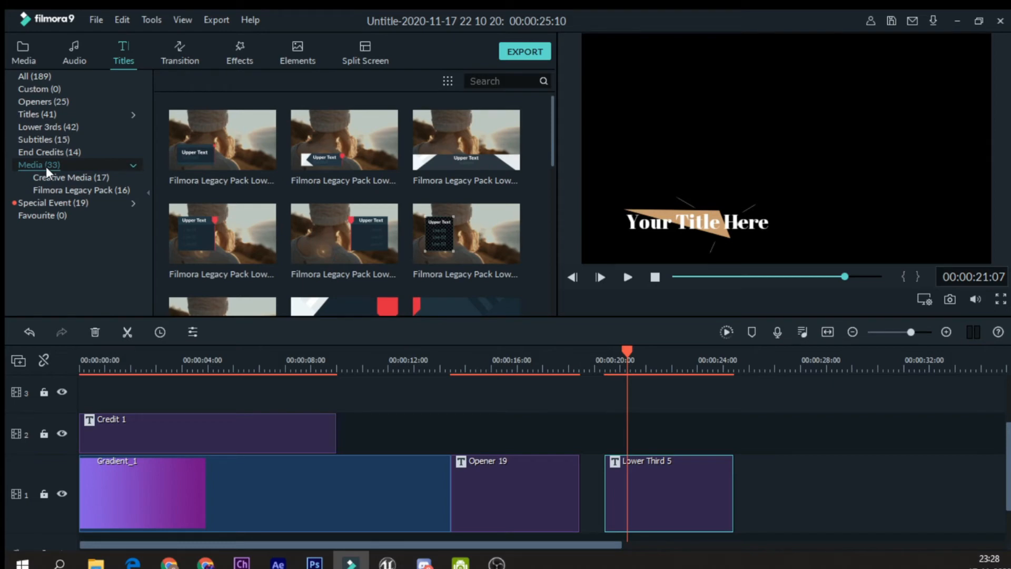
Close the gap between Opener 19 and Lower Third 5, show the Basic transitions, and play across the cut
{"action": "left_click", "coordinate": [173, 55]}
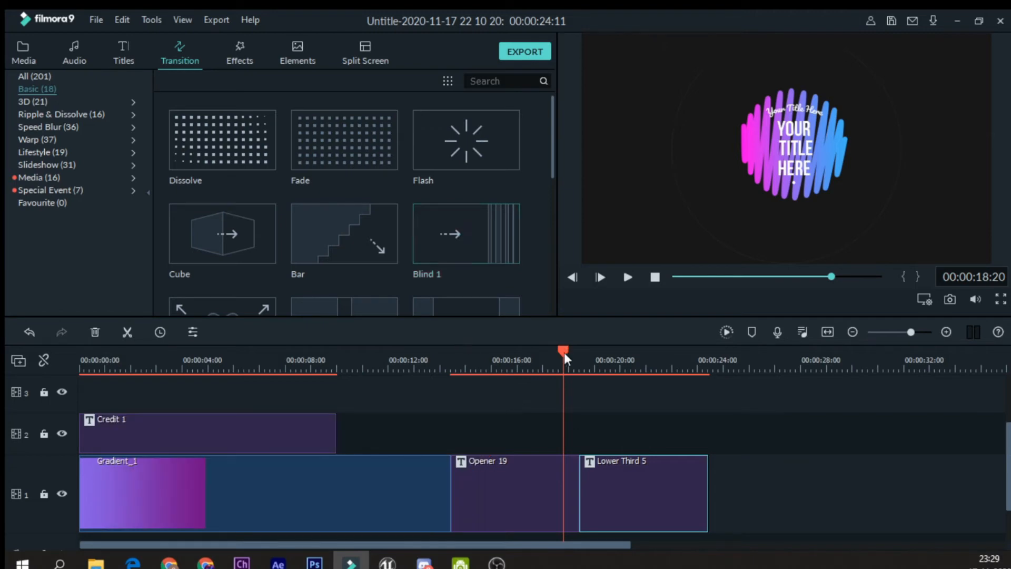
{"action": "left_click_drag", "start_coordinate": [564, 353], "coordinate": [570, 356]}
{"action": "key", "text": "space"}
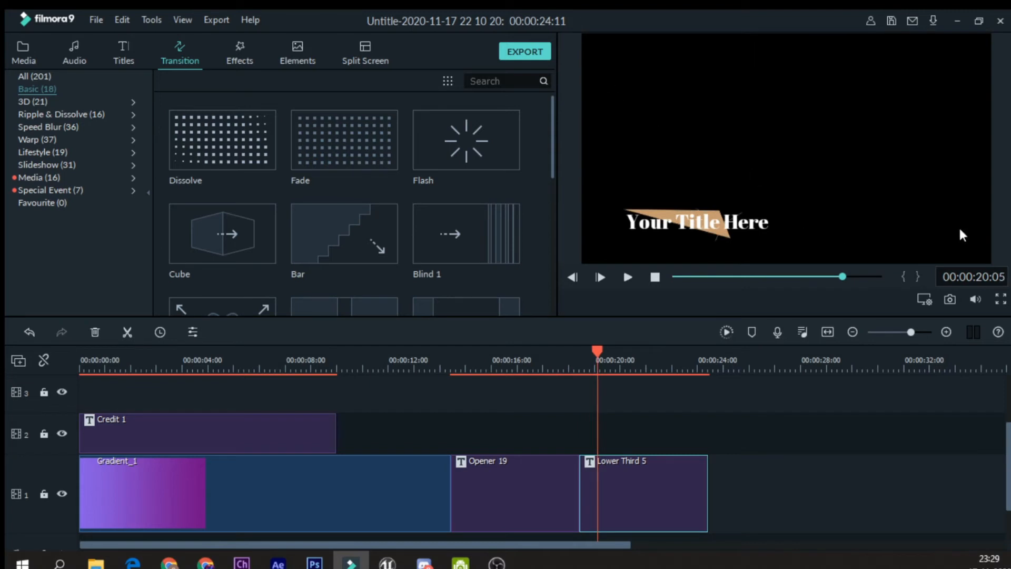
Add the Flash transition between the Opener 19 and Lower Third 5 titles and play it
{"action": "left_click_drag", "start_coordinate": [466, 139], "coordinate": [576, 521]}
{"action": "left_click", "coordinate": [537, 360]}
{"action": "key", "text": "space"}
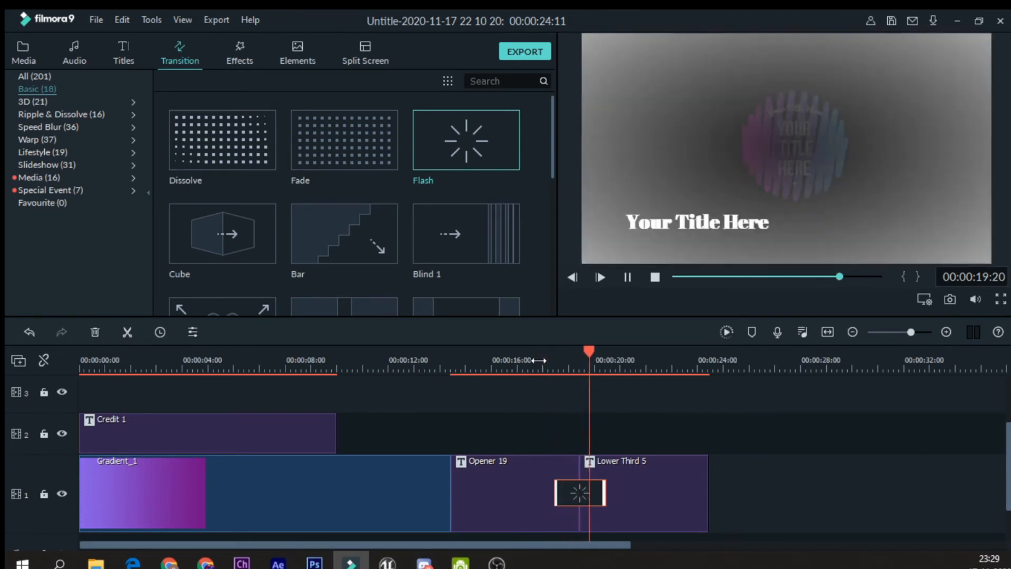
{"action": "key", "text": "space"}
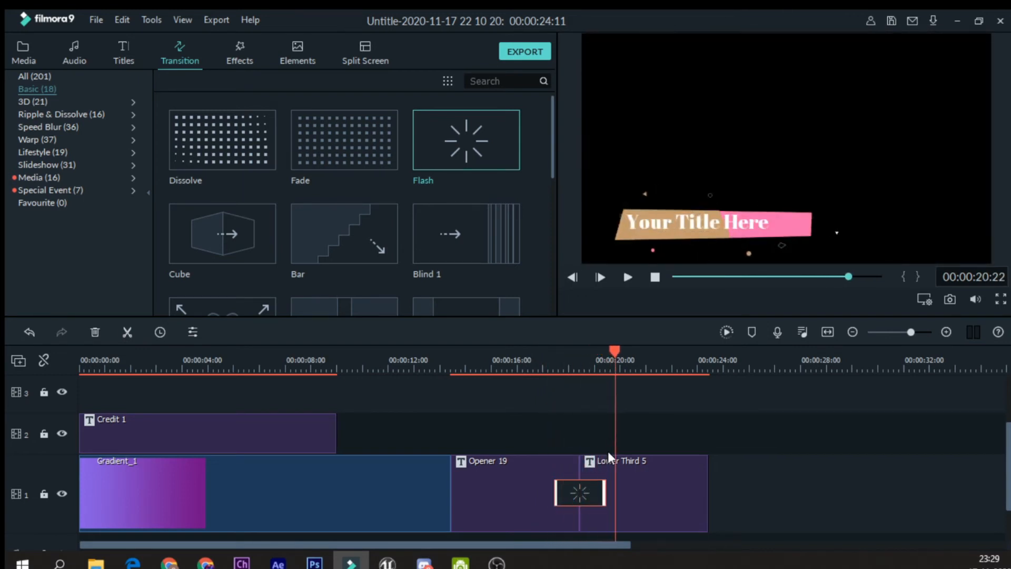
Delete the Lower Third 5 title together with its Flash transition and look over the Basic transitions
{"action": "left_click", "coordinate": [580, 487]}
{"action": "key", "text": "Delete"}
{"action": "scroll", "coordinate": [296, 200], "scroll_direction": "down", "scroll_amount": 5}
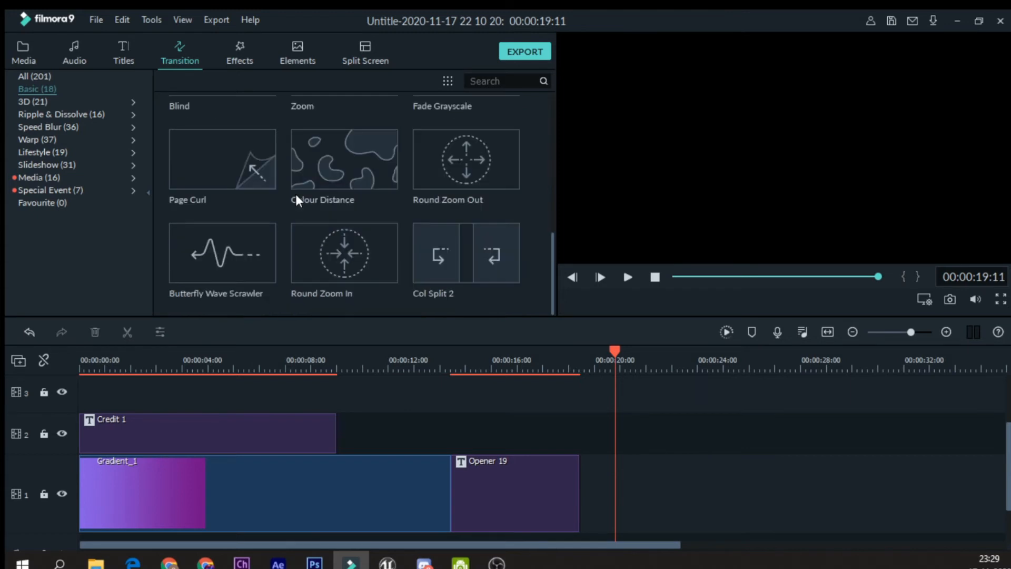
{"action": "scroll", "coordinate": [296, 196], "scroll_direction": "up", "scroll_amount": 5}
{"action": "scroll", "coordinate": [295, 196], "scroll_direction": "down", "scroll_amount": 5}
{"action": "scroll", "coordinate": [295, 194], "scroll_direction": "up", "scroll_amount": 5}
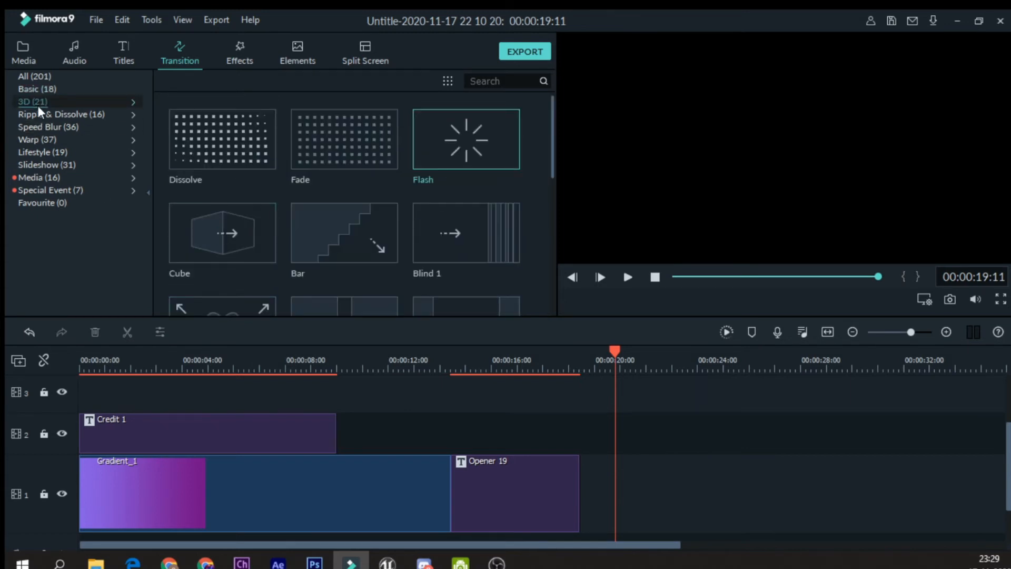
Look through the 3D, Ripple & Dissolve, Speed Blur, Warp, Lifestyle, Slideshow and Media transition categories
{"action": "left_click", "coordinate": [37, 105]}
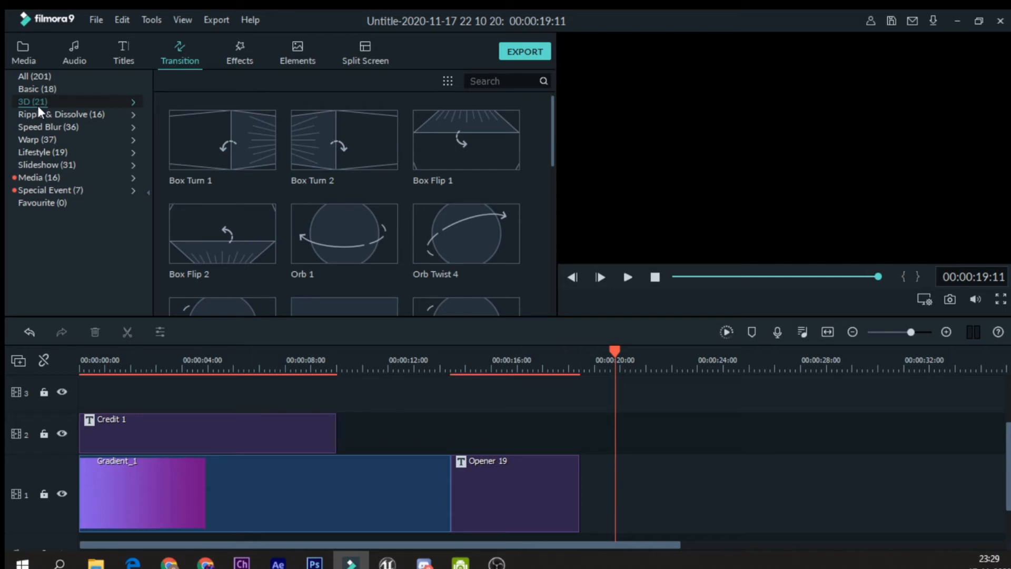
{"action": "left_click", "coordinate": [39, 110]}
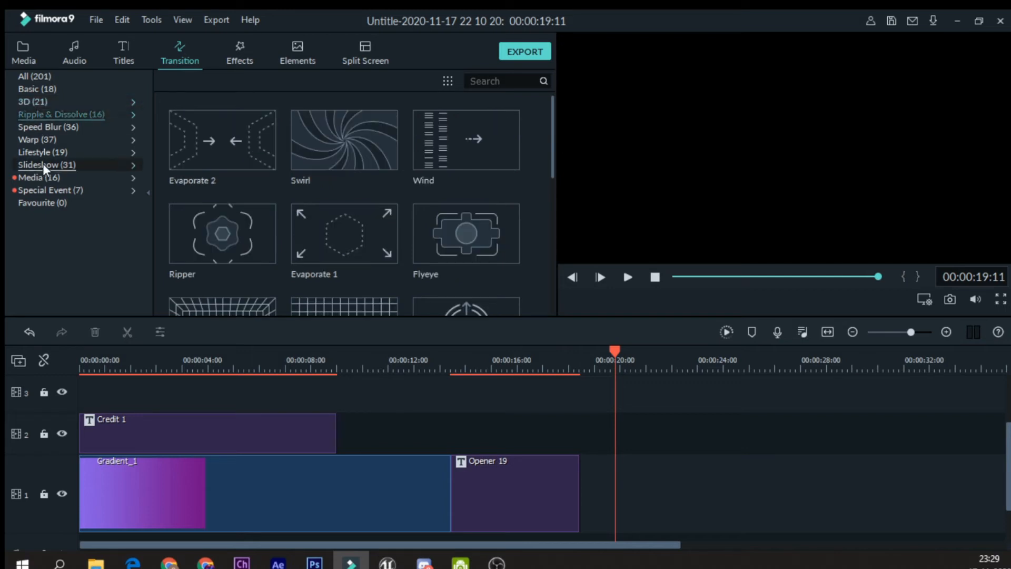
{"action": "left_click", "coordinate": [66, 130]}
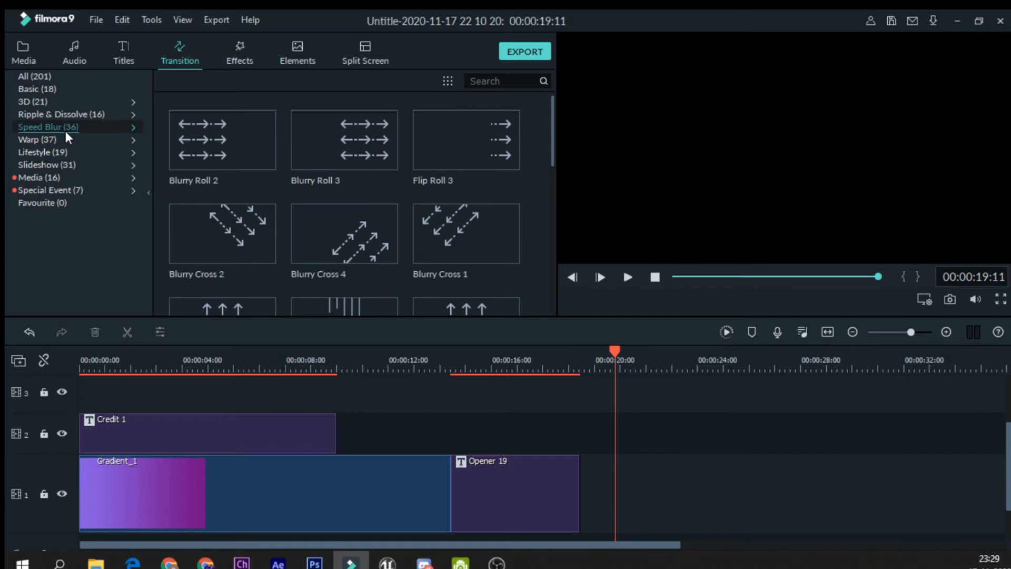
{"action": "left_click", "coordinate": [62, 140]}
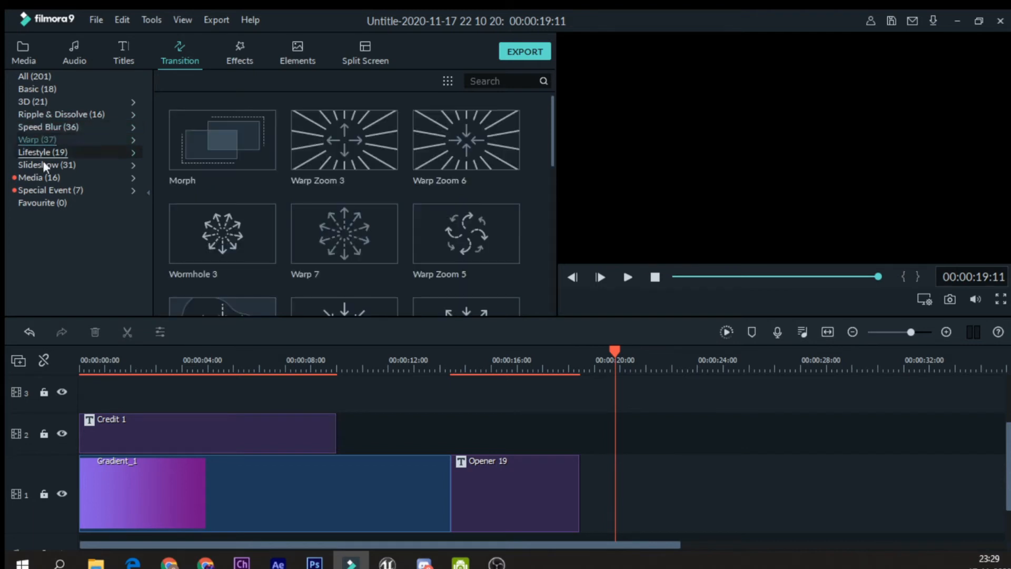
{"action": "left_click", "coordinate": [55, 153]}
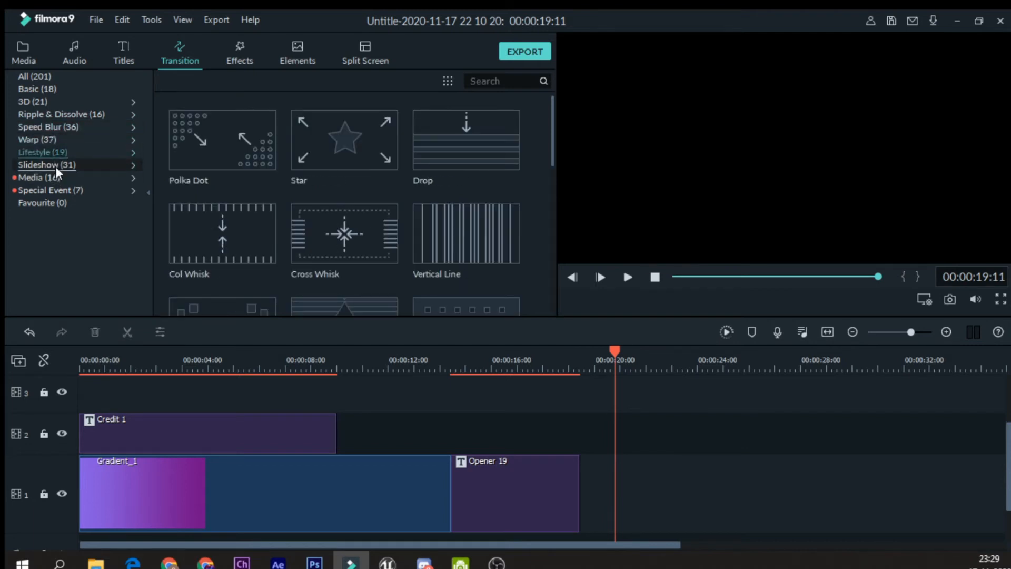
{"action": "left_click", "coordinate": [56, 164]}
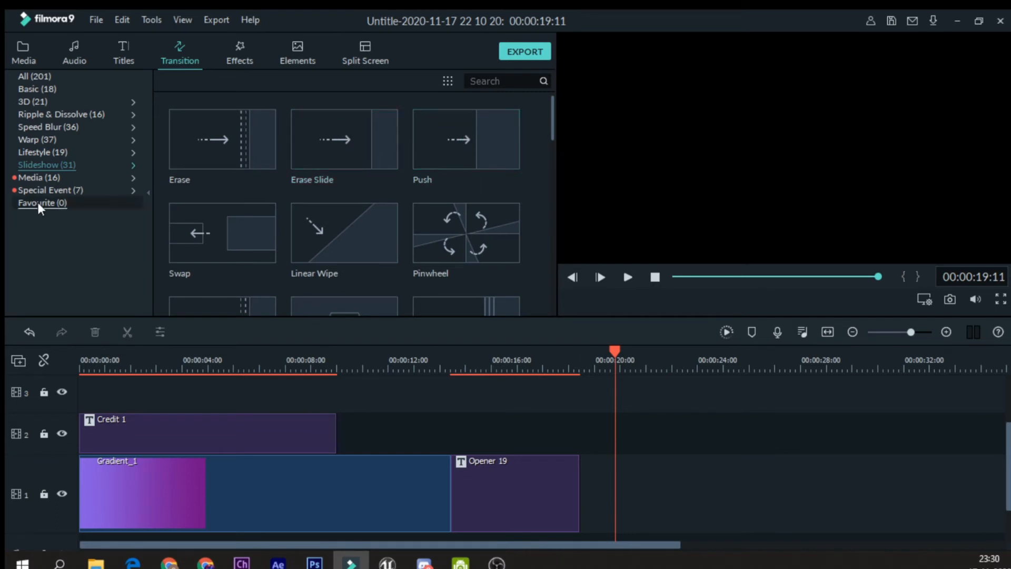
{"action": "left_click", "coordinate": [49, 178]}
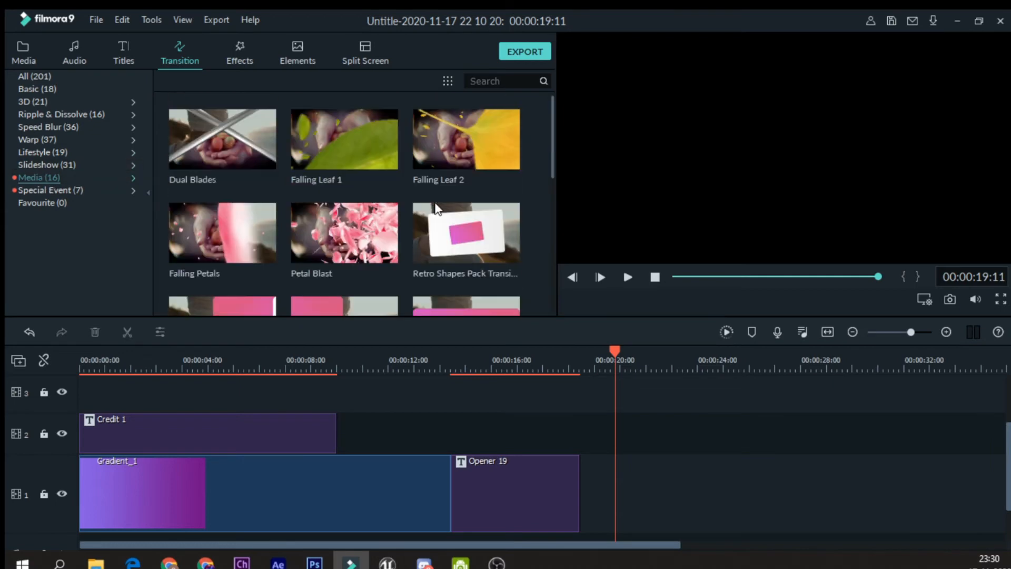
Try the Falling Leaf 1 transition between Gradient_1 and Opener 19, remove it, and show the frame at about 14 seconds
{"action": "left_click_drag", "start_coordinate": [221, 137], "coordinate": [311, 427]}
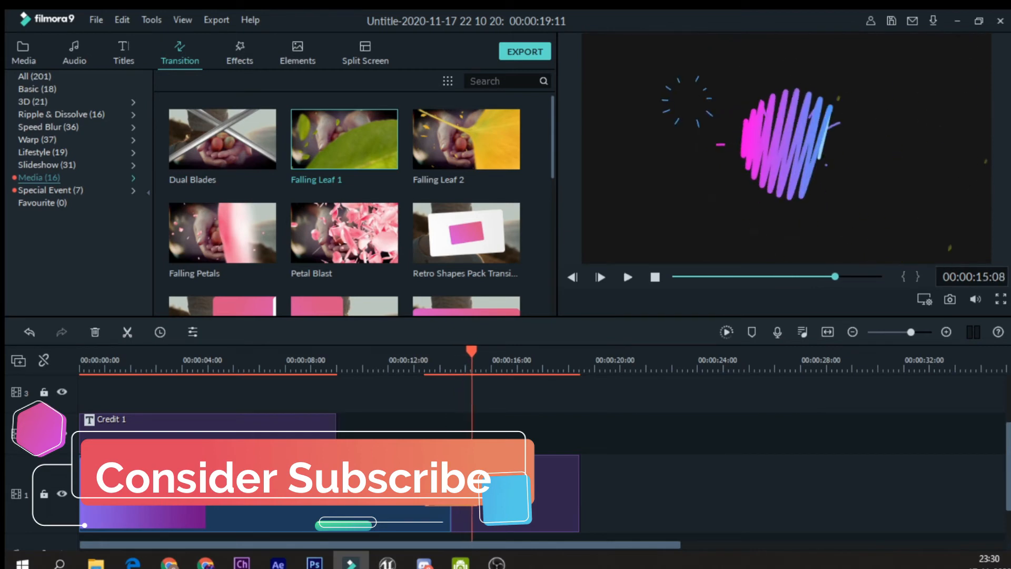
{"action": "key", "text": "Delete"}
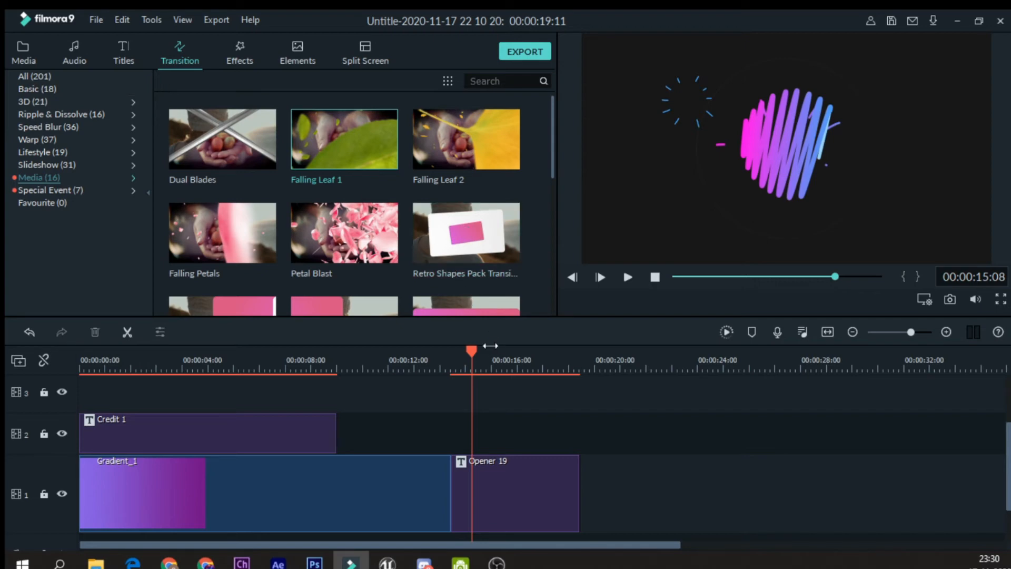
{"action": "left_click", "coordinate": [387, 363]}
{"action": "left_click_drag", "start_coordinate": [386, 353], "coordinate": [440, 360]}
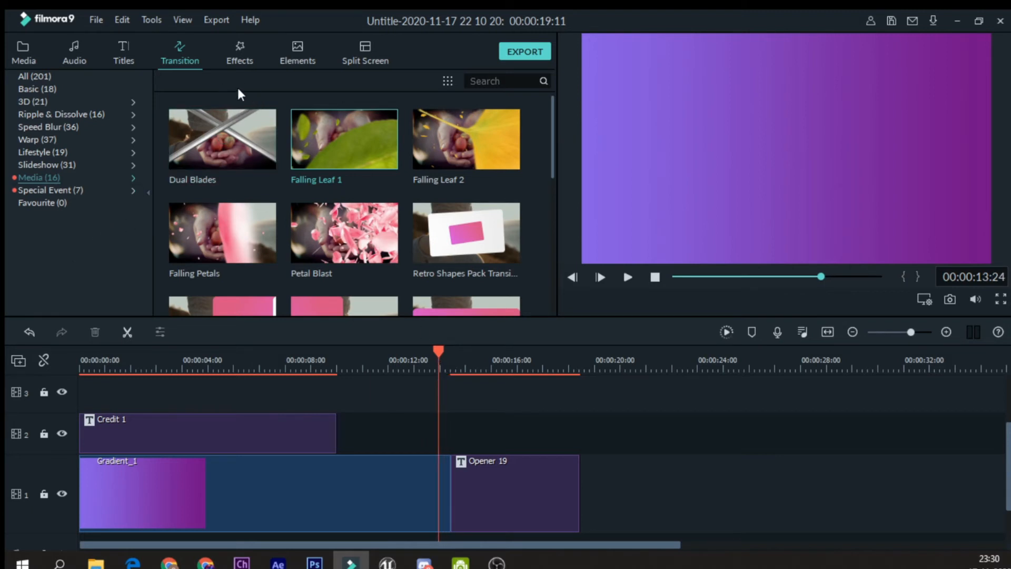
Add the Border utility effect on video track 2 above Opener 19 and show its frame at about 15 seconds
{"action": "left_click", "coordinate": [242, 52]}
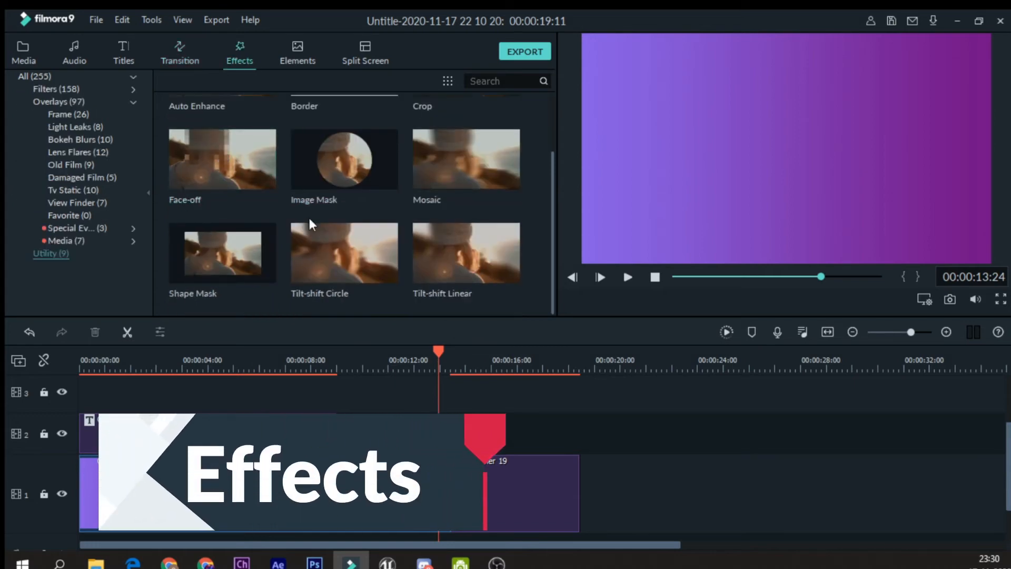
{"action": "scroll", "coordinate": [308, 216], "scroll_direction": "up", "scroll_amount": 2}
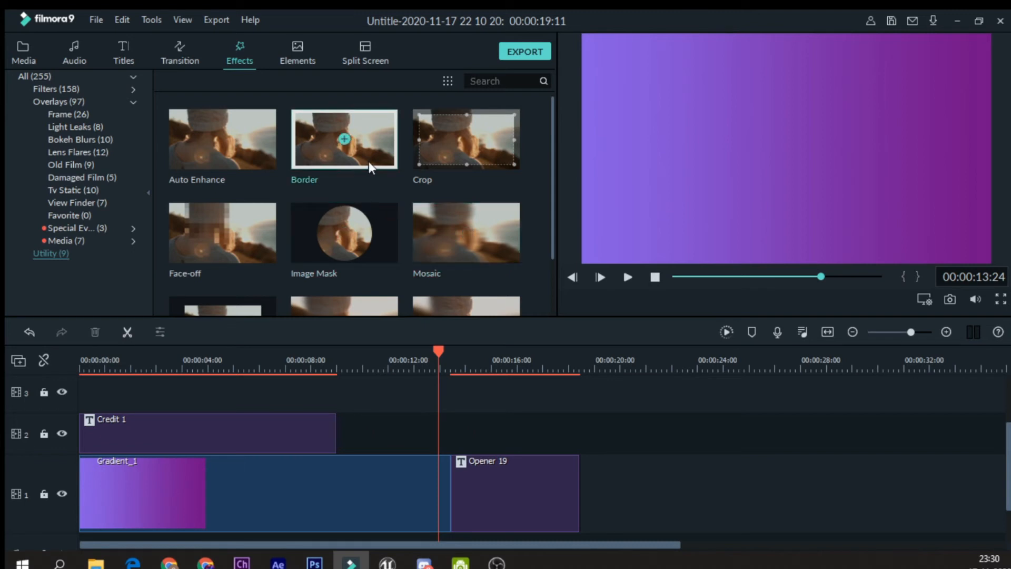
{"action": "left_click_drag", "start_coordinate": [369, 161], "coordinate": [455, 434]}
{"action": "left_click", "coordinate": [458, 362]}
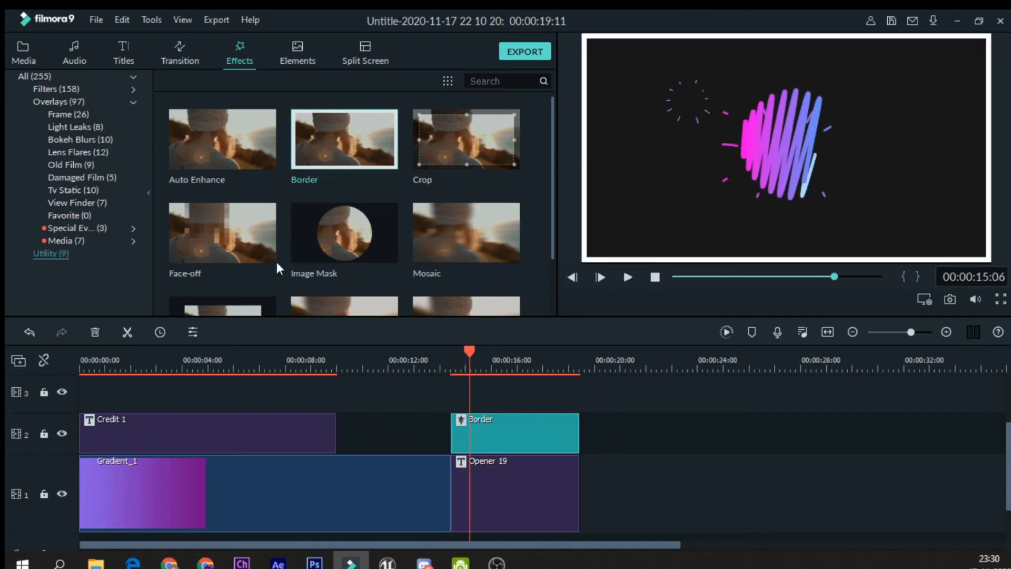
Add the Face-off effect on video track 3 above Border and look over the remaining Utility effects
{"action": "left_click_drag", "start_coordinate": [240, 249], "coordinate": [455, 394]}
{"action": "left_click_drag", "start_coordinate": [456, 358], "coordinate": [468, 358]}
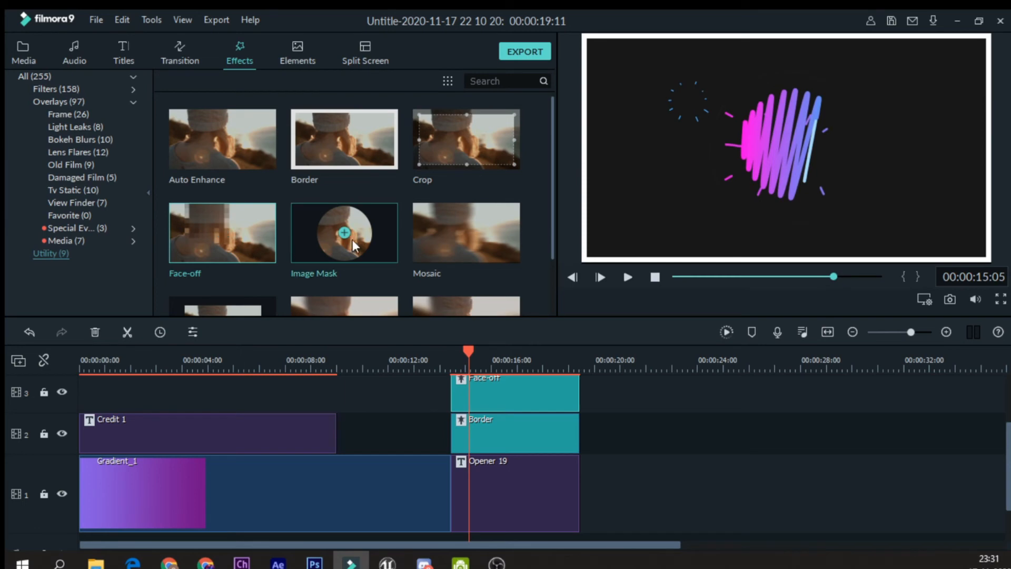
{"action": "scroll", "coordinate": [352, 240], "scroll_direction": "down", "scroll_amount": 1}
{"action": "scroll", "coordinate": [353, 240], "scroll_direction": "up", "scroll_amount": 1}
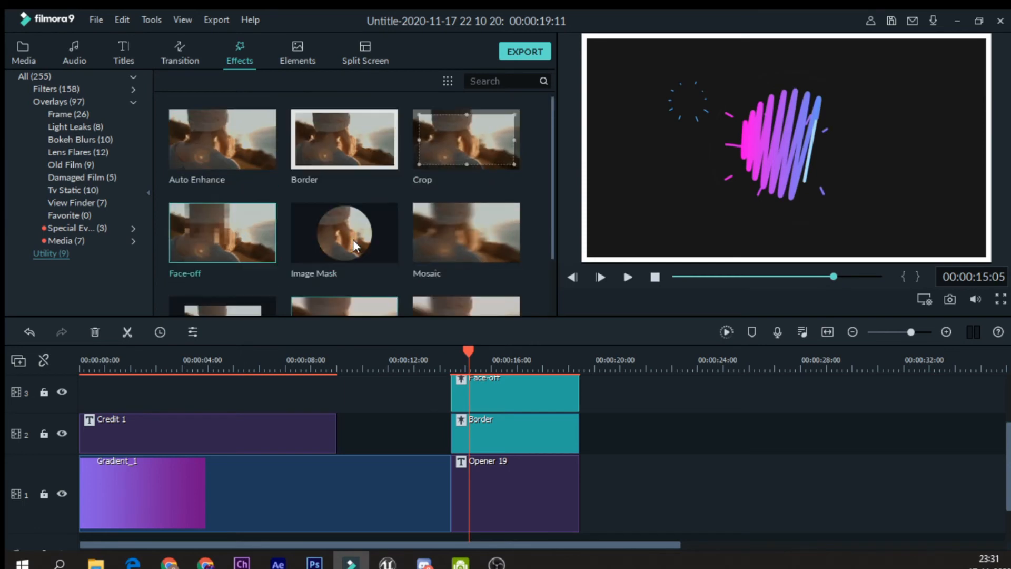
{"action": "scroll", "coordinate": [353, 240], "scroll_direction": "down", "scroll_amount": 1}
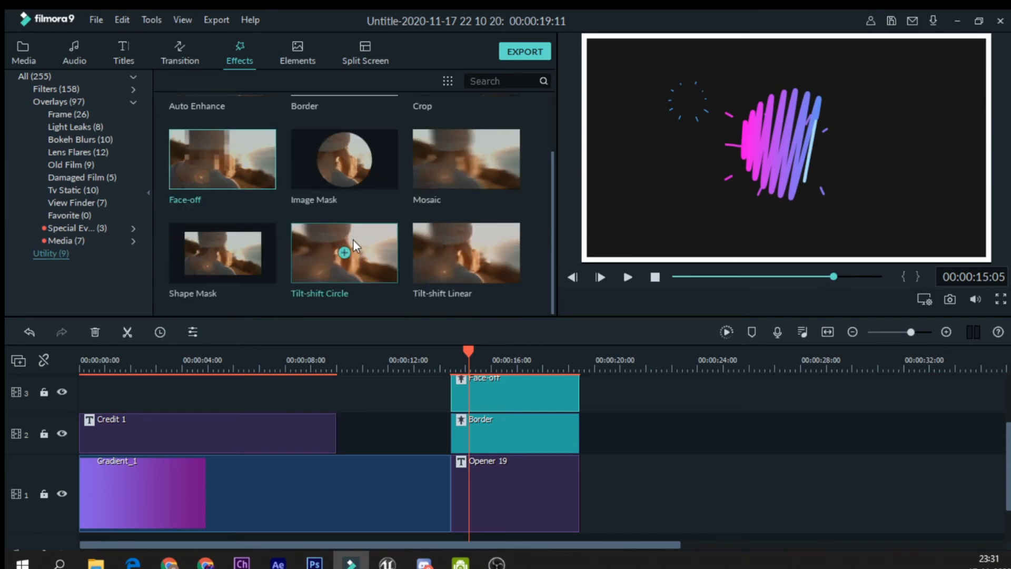
Look through the Overlays effects and their Frame category
{"action": "left_click", "coordinate": [52, 101]}
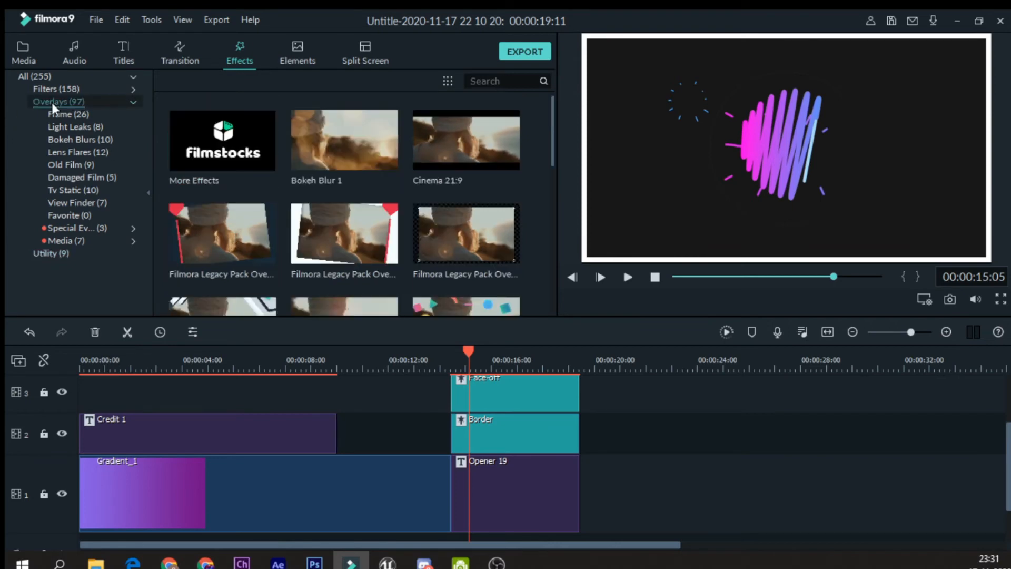
{"action": "left_click", "coordinate": [64, 109]}
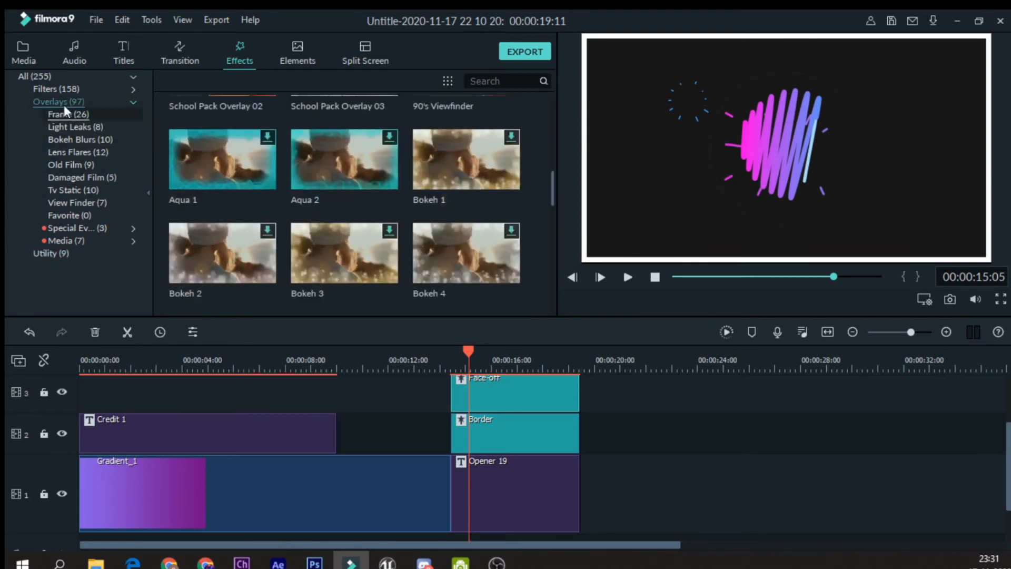
{"action": "scroll", "coordinate": [495, 176], "scroll_direction": "down", "scroll_amount": 6}
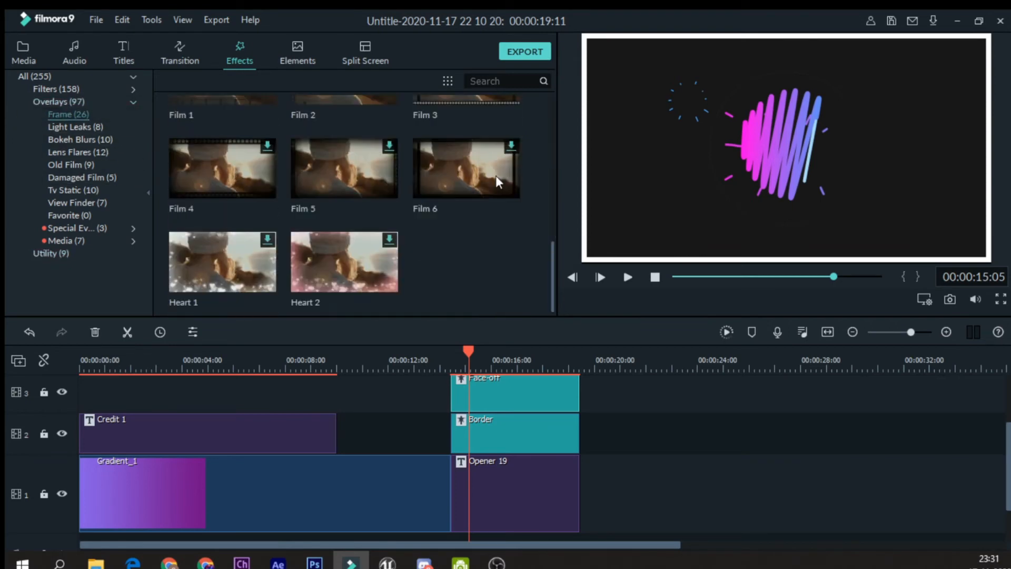
{"action": "scroll", "coordinate": [495, 176], "scroll_direction": "up", "scroll_amount": 6}
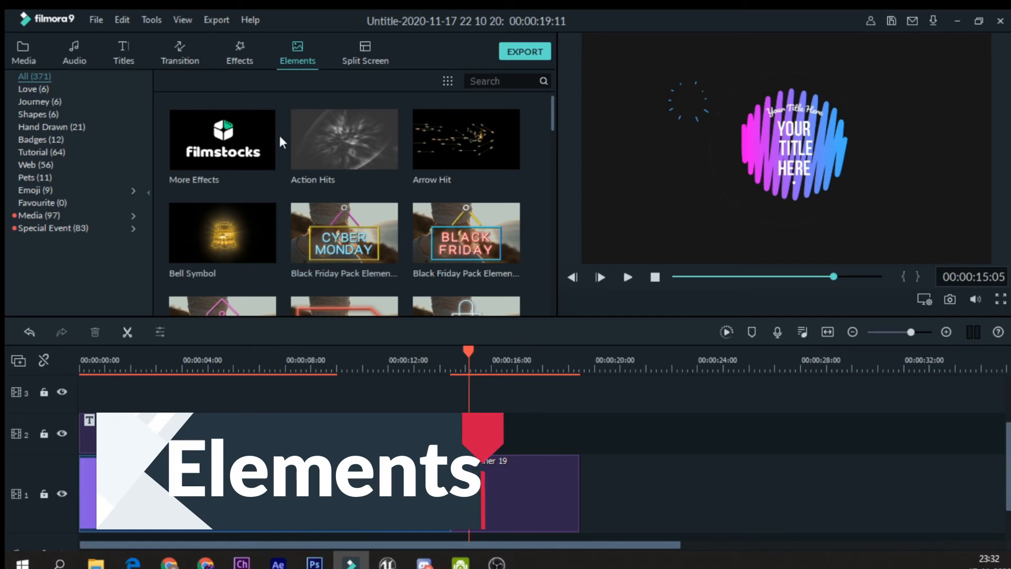
Look over all elements and the Love category, selecting Element Love 1
{"action": "scroll", "coordinate": [299, 204], "scroll_direction": "down", "scroll_amount": 10}
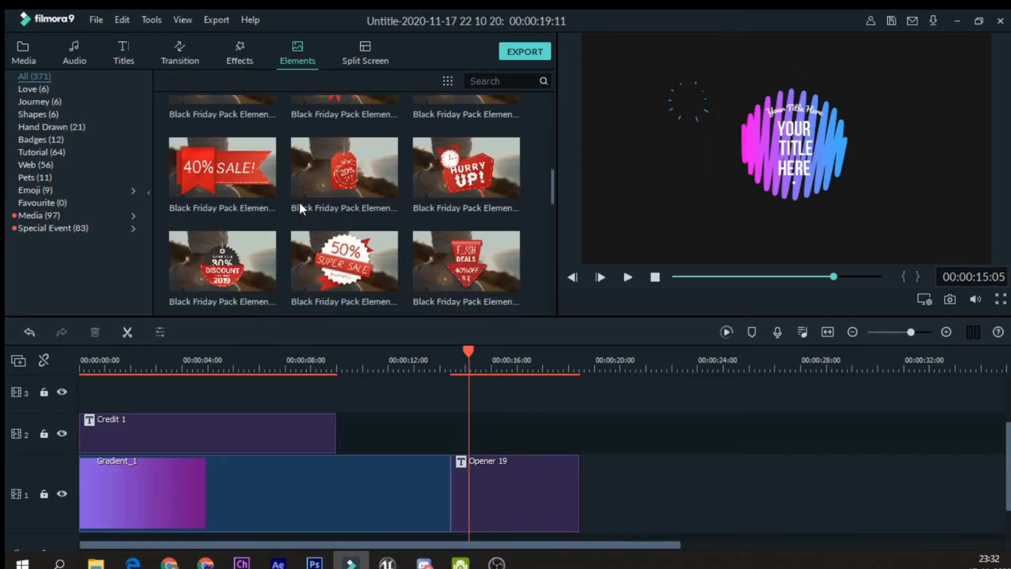
{"action": "scroll", "coordinate": [300, 205], "scroll_direction": "up", "scroll_amount": 10}
{"action": "left_click", "coordinate": [34, 93]}
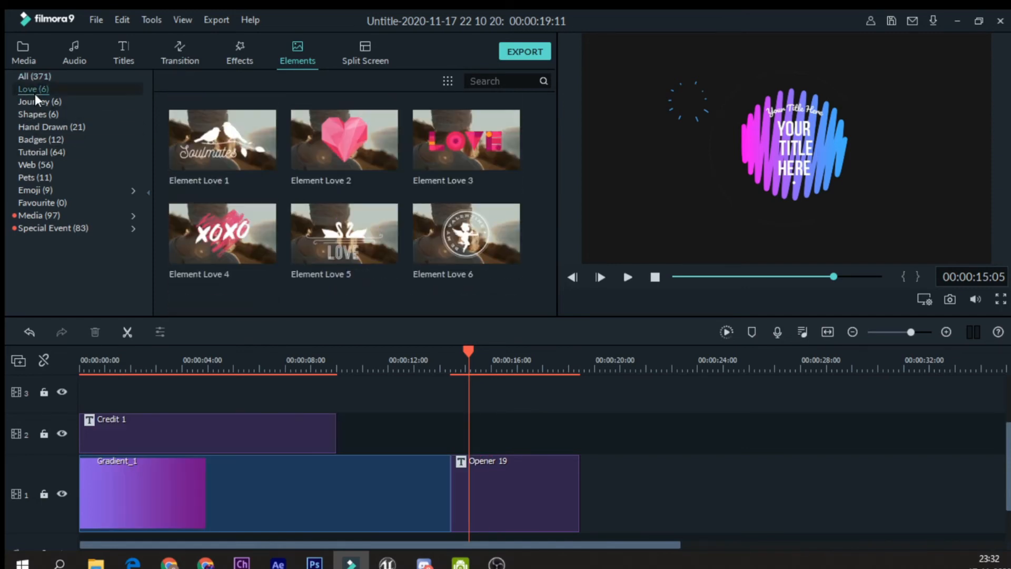
{"action": "left_click", "coordinate": [221, 143]}
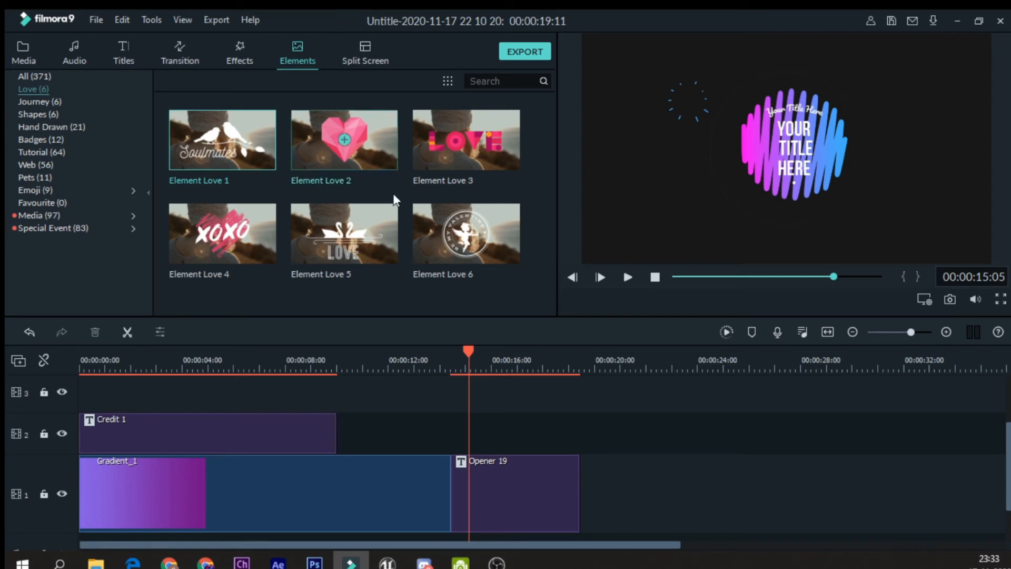
Place the Element Travel 4 element from the Journey category on video track 2, starting where Gradient_1 ends
{"action": "left_click", "coordinate": [43, 103]}
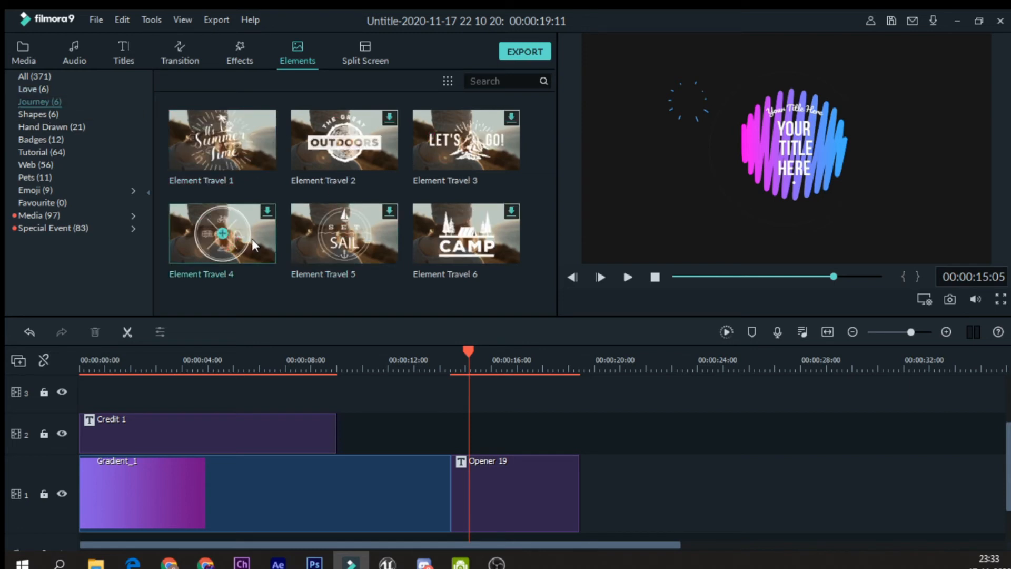
{"action": "left_click_drag", "start_coordinate": [252, 238], "coordinate": [455, 453]}
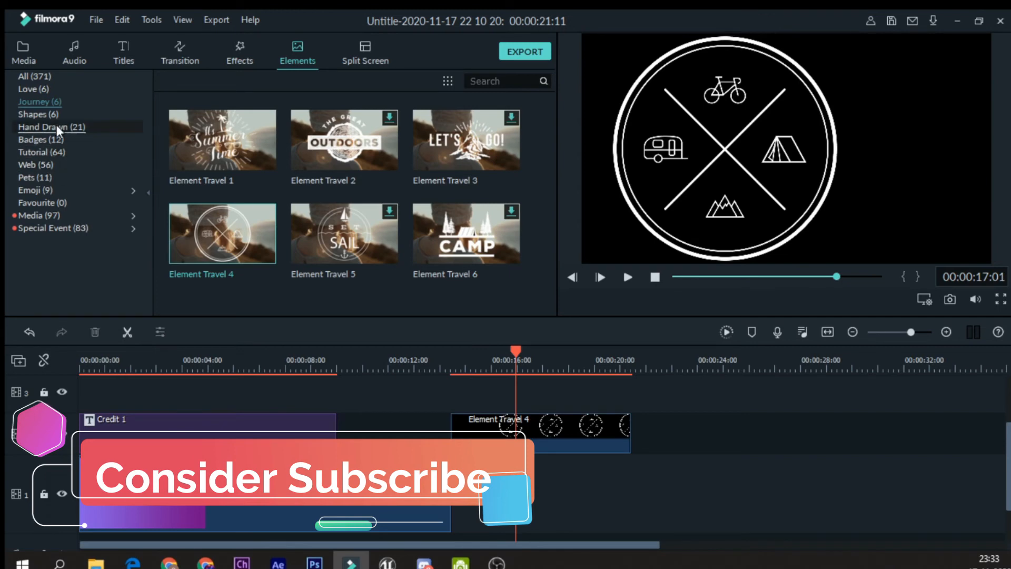
Look through the Love, Journey, Shapes, Hand Drawn and Badges element categories
{"action": "left_click", "coordinate": [48, 116]}
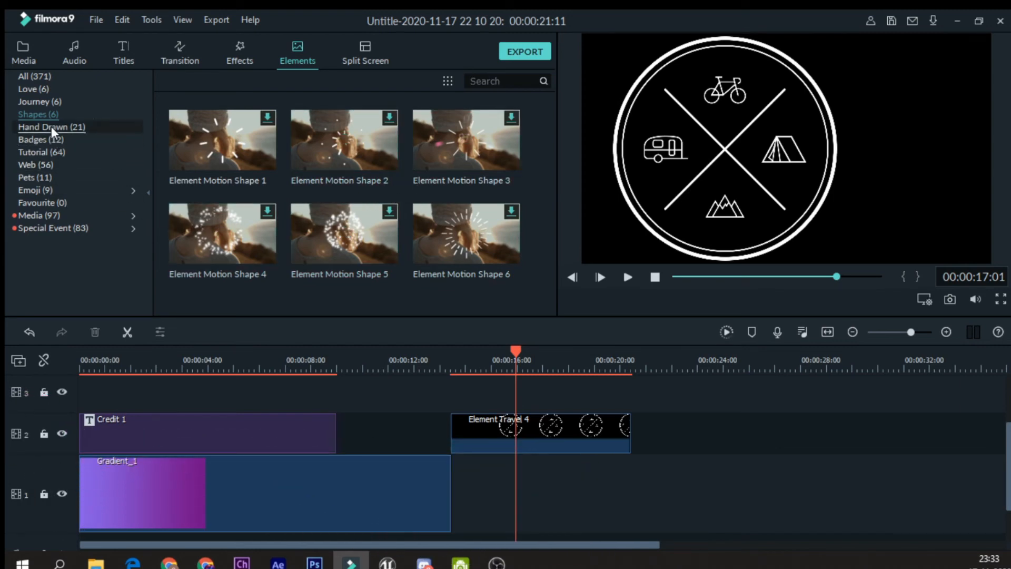
{"action": "left_click", "coordinate": [39, 90]}
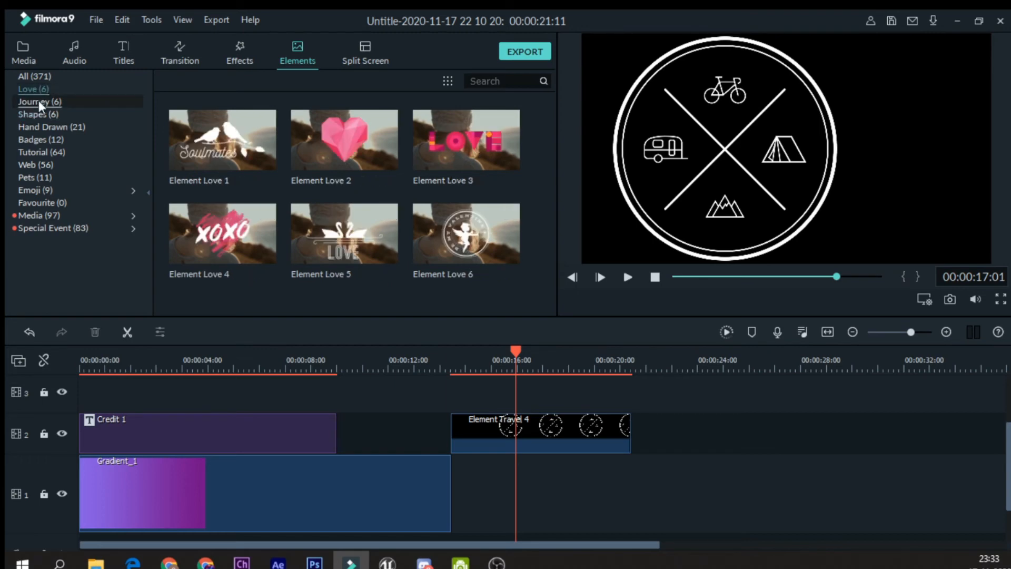
{"action": "left_click", "coordinate": [38, 101]}
{"action": "left_click", "coordinate": [44, 111]}
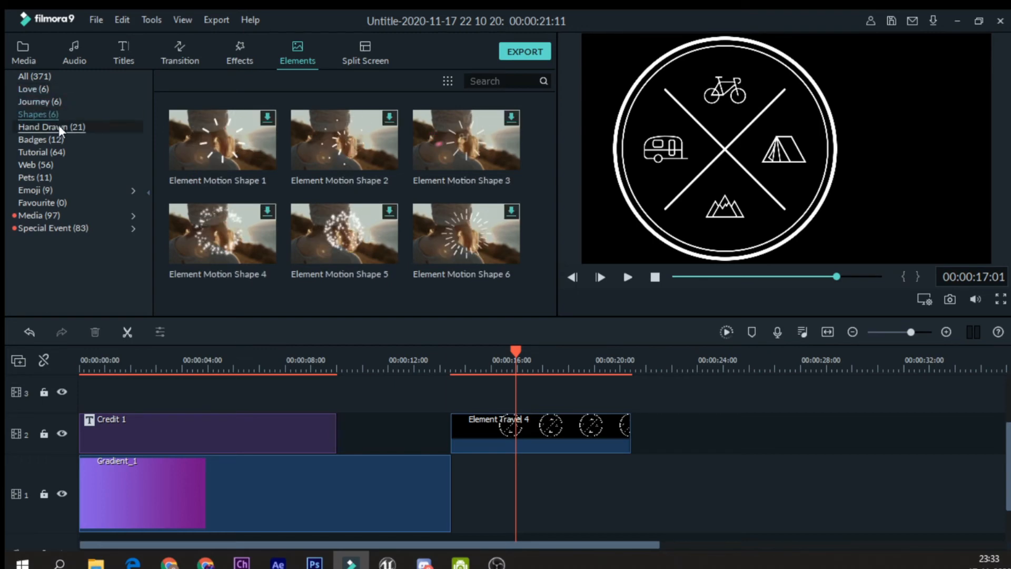
{"action": "left_click", "coordinate": [60, 129]}
{"action": "left_click", "coordinate": [61, 136]}
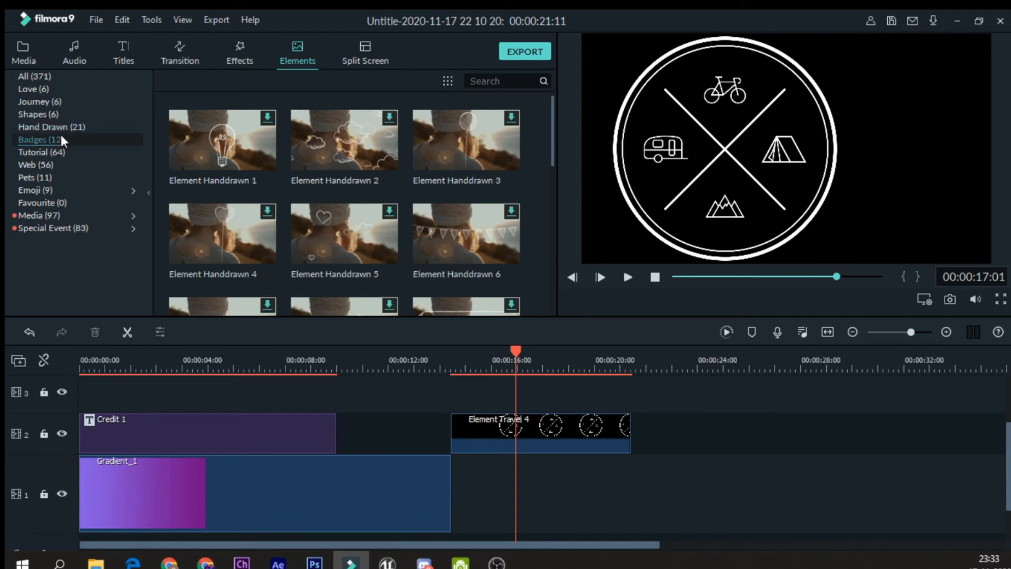
Look through the Tutorial, Web, Pets, Emoji, Favourite and Media element categories
{"action": "left_click", "coordinate": [54, 151]}
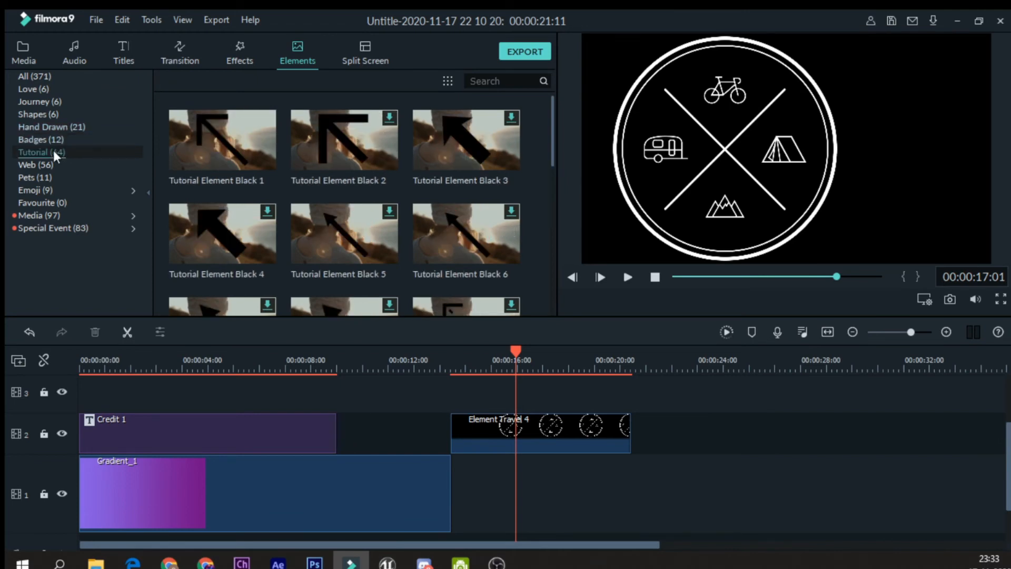
{"action": "left_click", "coordinate": [31, 165]}
{"action": "left_click", "coordinate": [31, 177]}
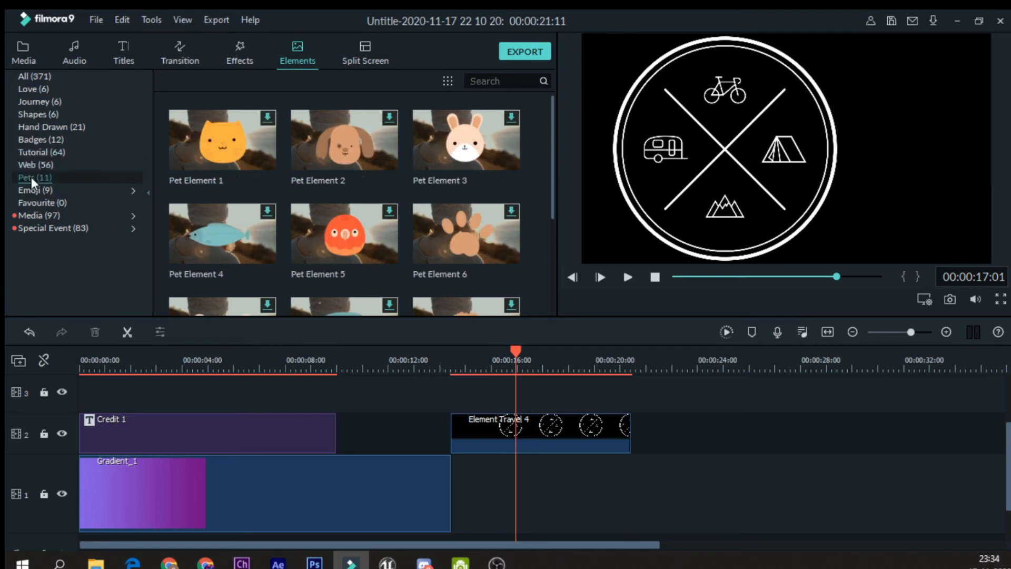
{"action": "left_click", "coordinate": [39, 191]}
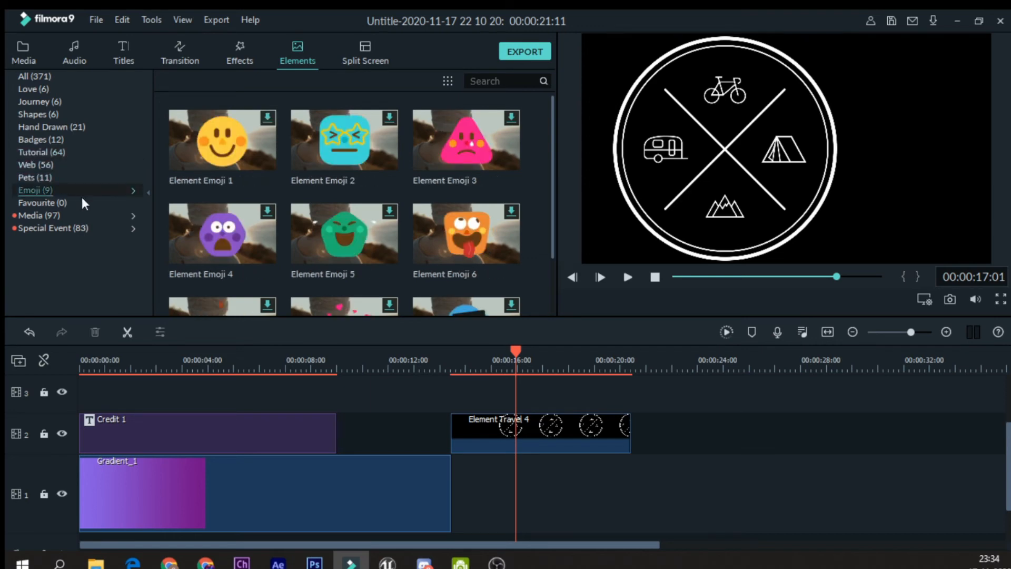
{"action": "left_click", "coordinate": [52, 205]}
{"action": "left_click", "coordinate": [51, 216]}
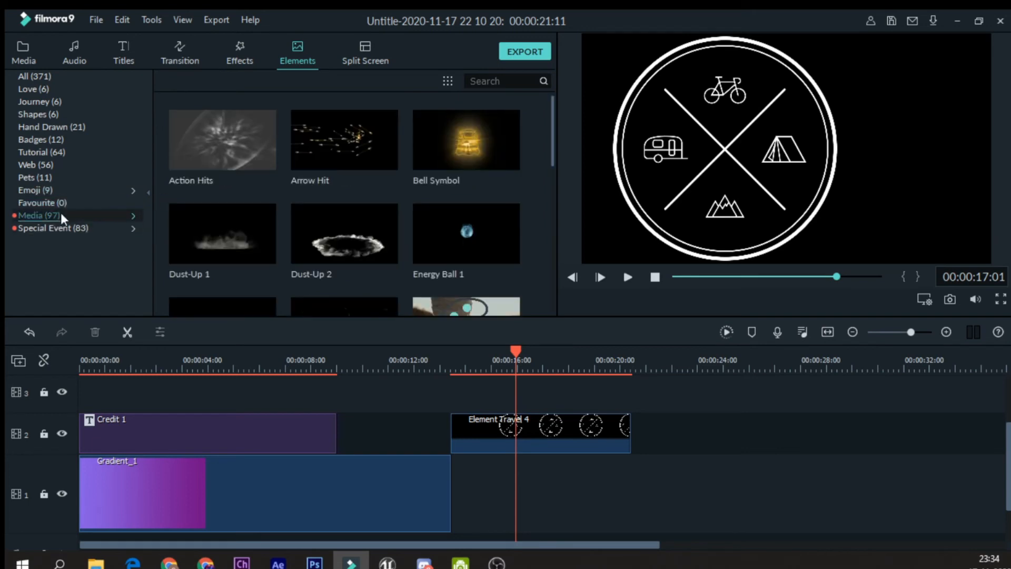
Look through the Media and Special Event element categories and the split screen layouts
{"action": "scroll", "coordinate": [350, 203], "scroll_direction": "down", "scroll_amount": 15}
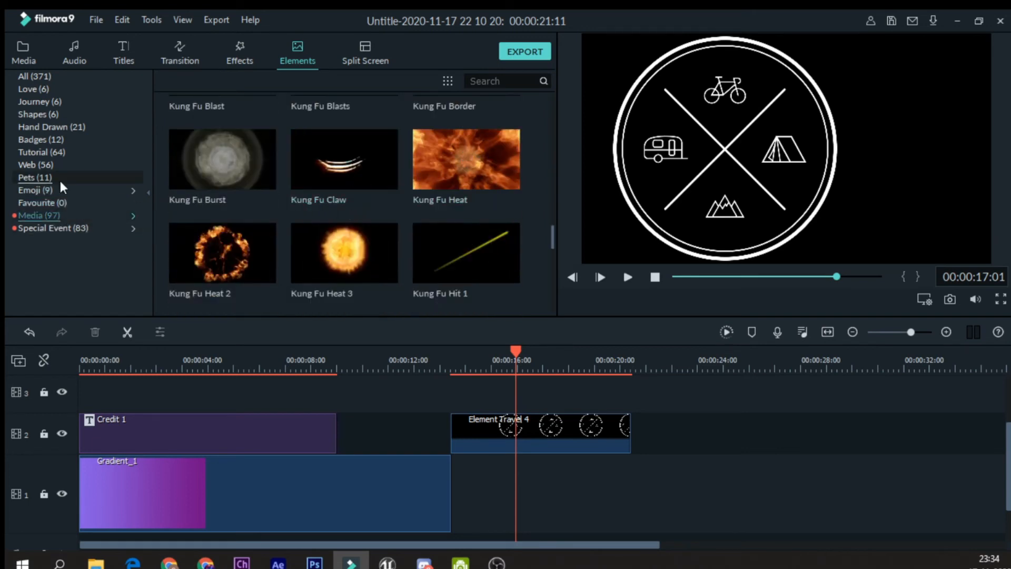
{"action": "left_click", "coordinate": [36, 227]}
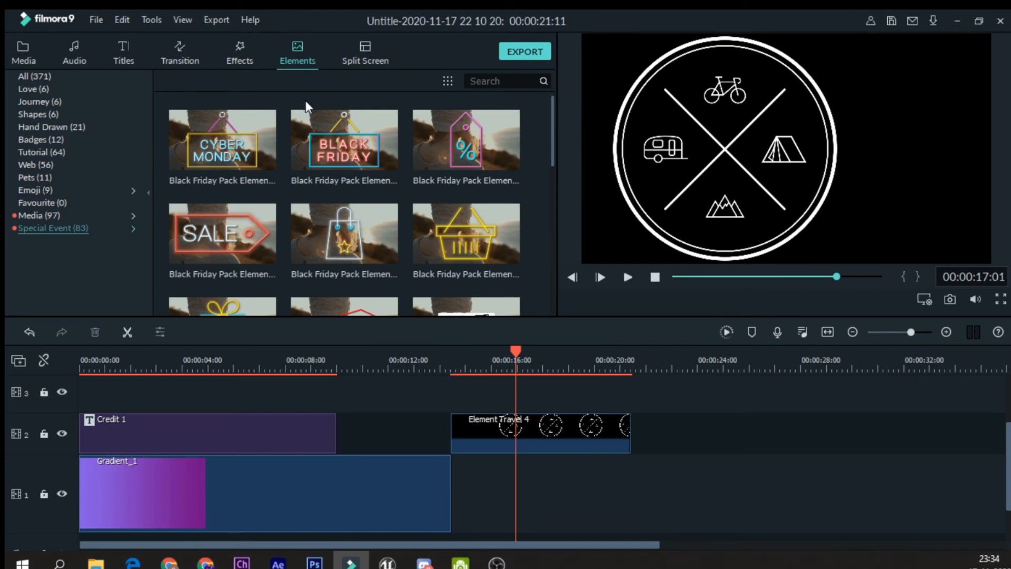
{"action": "left_click", "coordinate": [358, 56]}
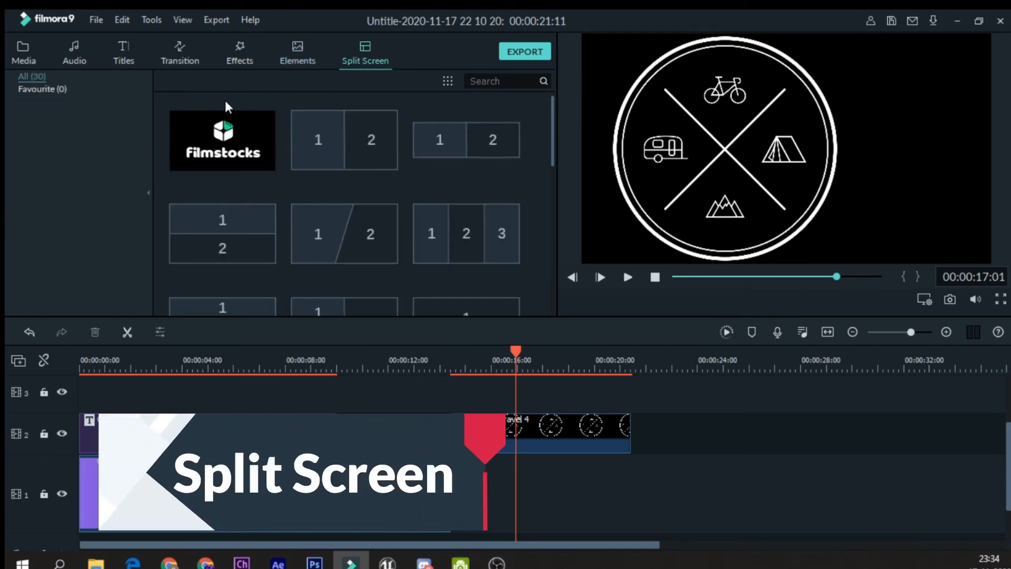
{"action": "scroll", "coordinate": [187, 190], "scroll_direction": "down", "scroll_amount": 3}
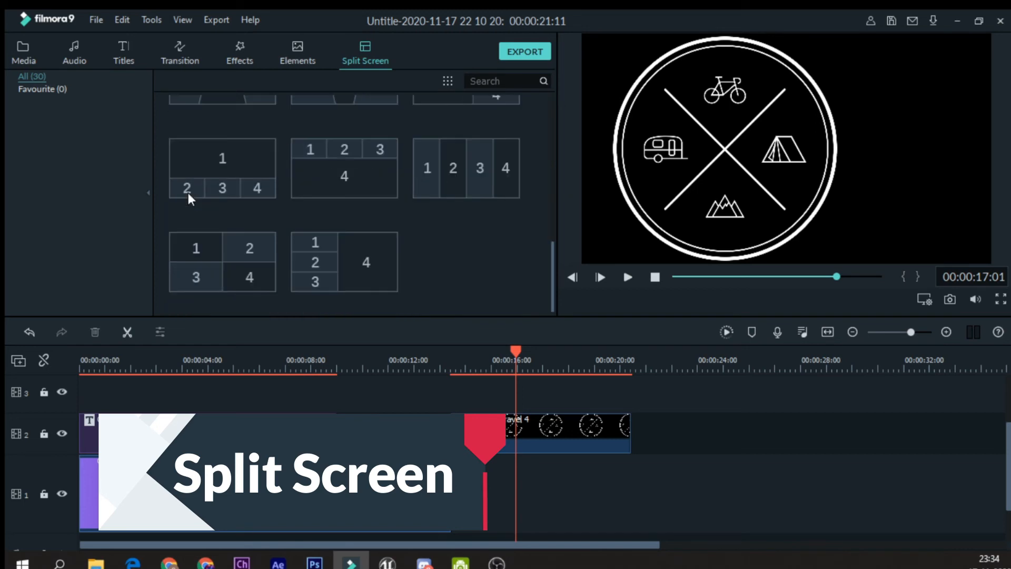
{"action": "scroll", "coordinate": [188, 190], "scroll_direction": "up", "scroll_amount": 3}
Insert the side-by-side Split Screen 1 layout on video track 2 right after Credit 1 and preview it at 00:00:12:00
{"action": "mouse_move", "coordinate": [366, 173]}
{"action": "left_click_drag", "start_coordinate": [362, 164], "coordinate": [356, 431]}
{"action": "double_click", "coordinate": [355, 431]}
{"action": "left_click", "coordinate": [389, 361]}
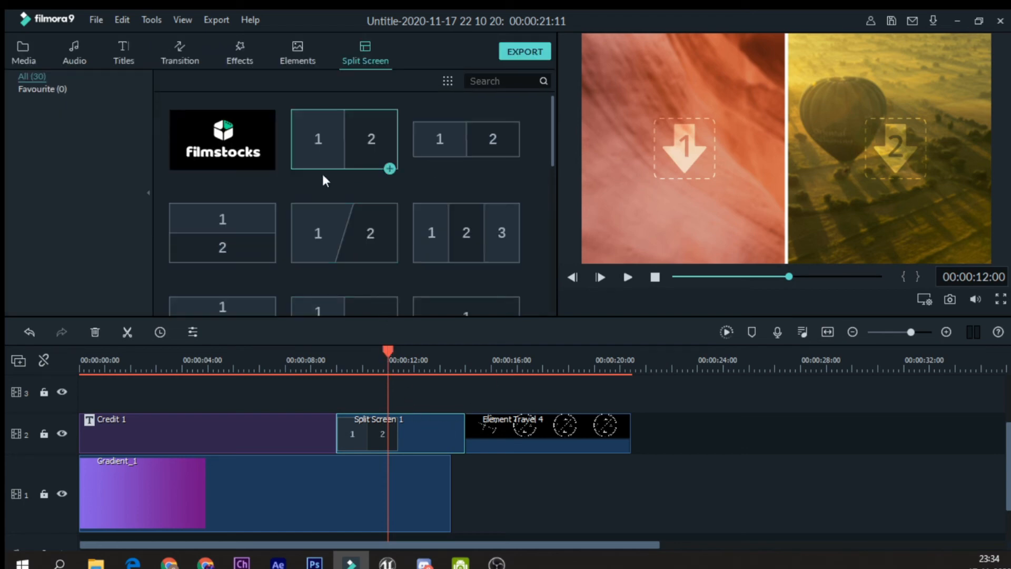
Look through the remaining split screen layouts and the Sample Colors media
{"action": "scroll", "coordinate": [363, 177], "scroll_direction": "down", "scroll_amount": 10}
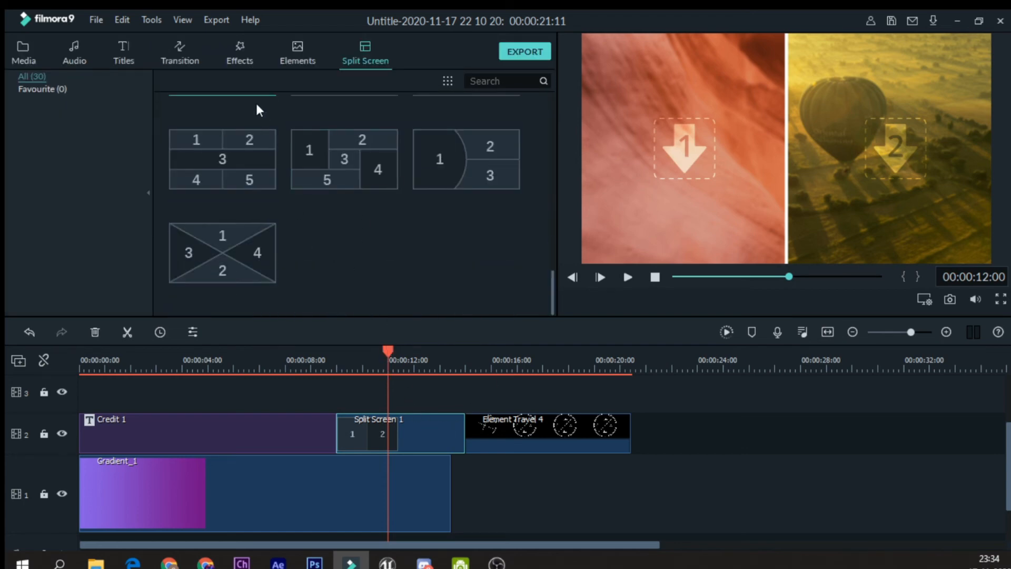
{"action": "scroll", "coordinate": [255, 101], "scroll_direction": "up", "scroll_amount": 1}
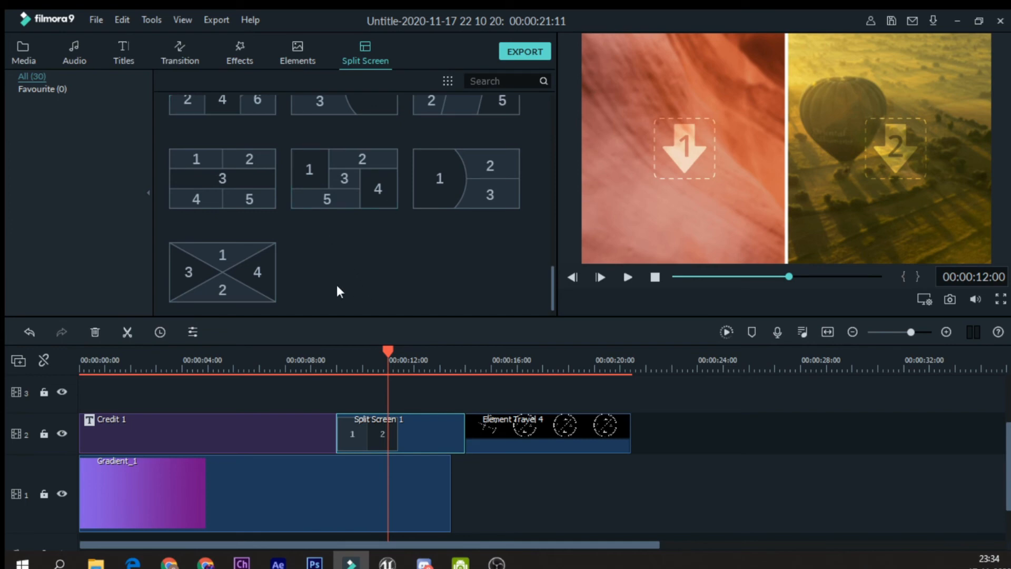
{"action": "scroll", "coordinate": [325, 247], "scroll_direction": "up", "scroll_amount": 10}
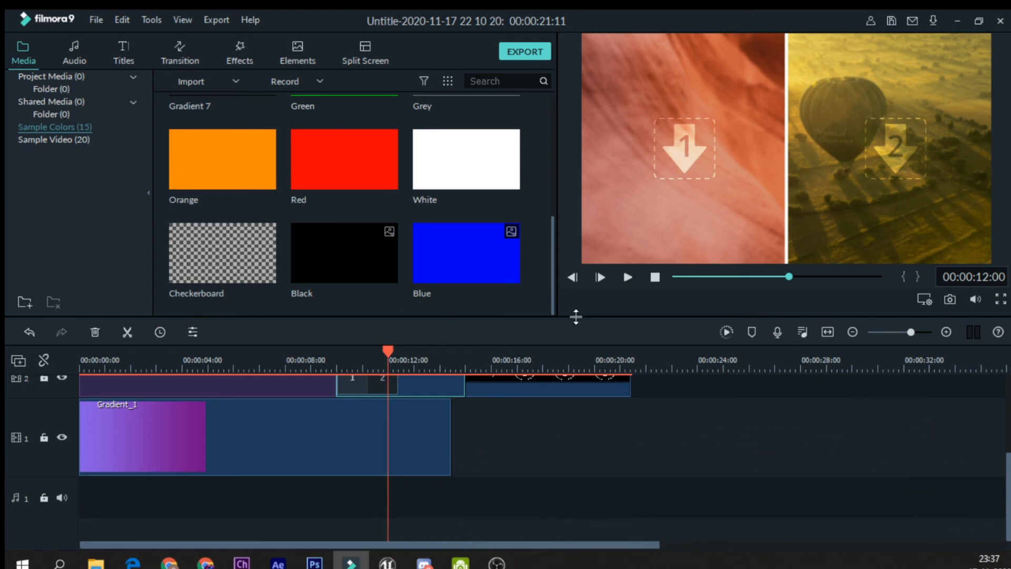
{"action": "scroll", "coordinate": [405, 220], "scroll_direction": "up", "scroll_amount": 5}
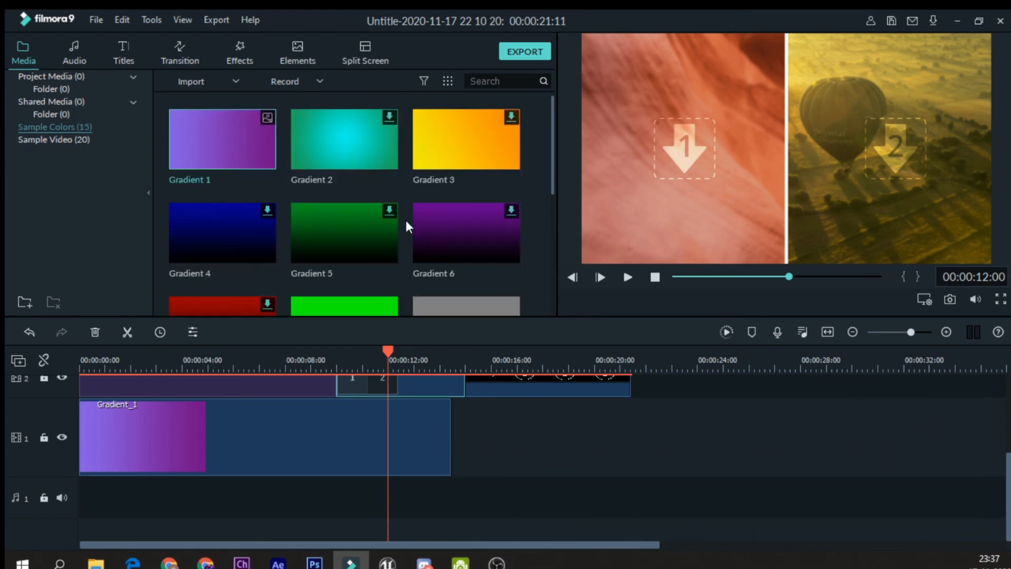